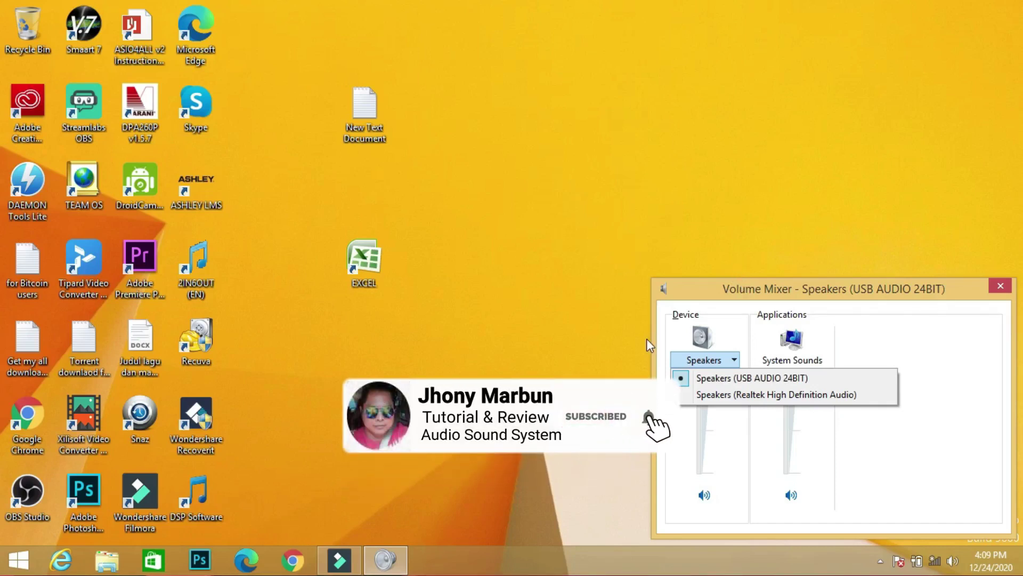
Open the Sound settings from the Control Panel, reached through the properties of This PC.
left_click(445, 347)
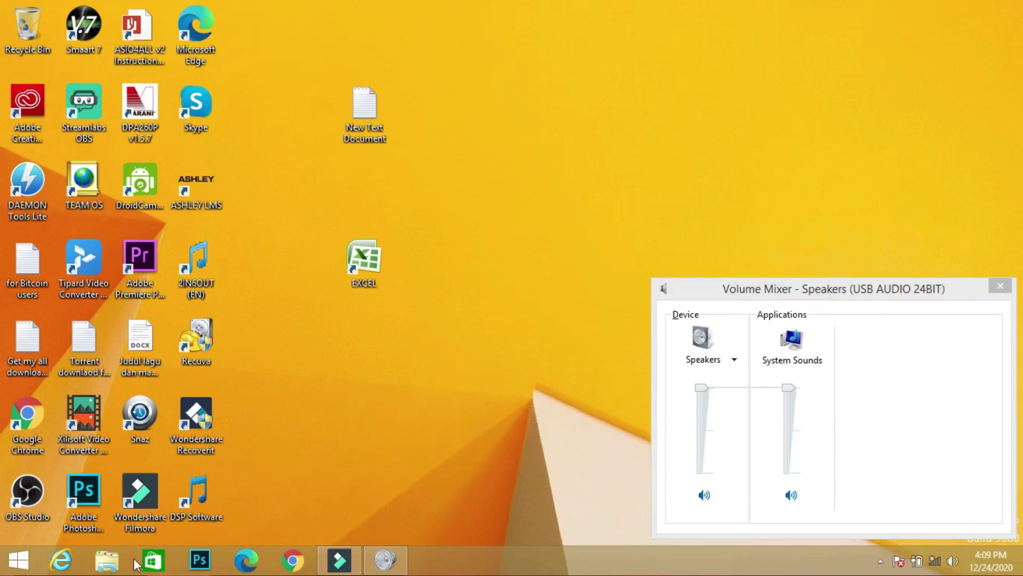
left_click(99, 568)
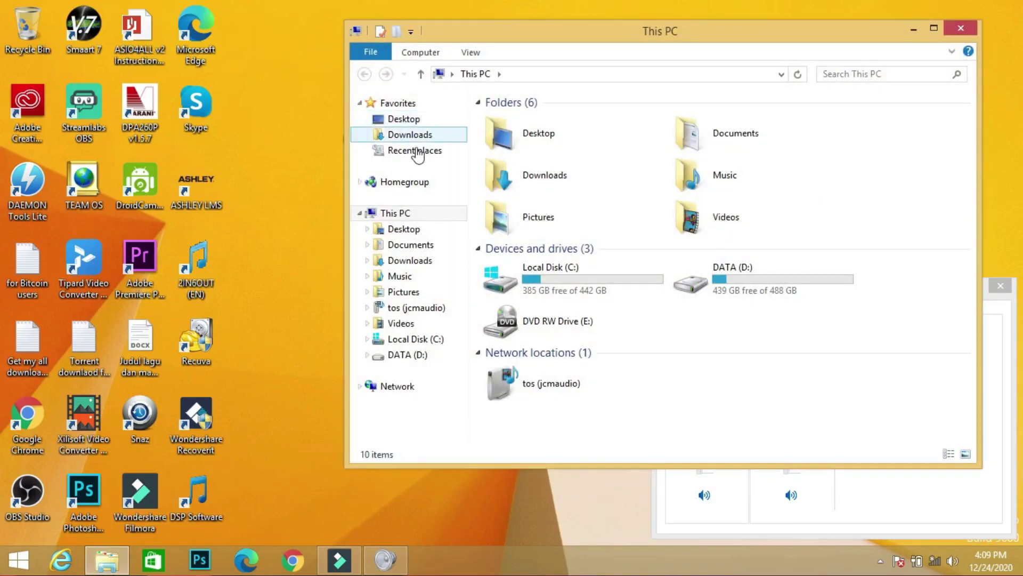
right_click(414, 216)
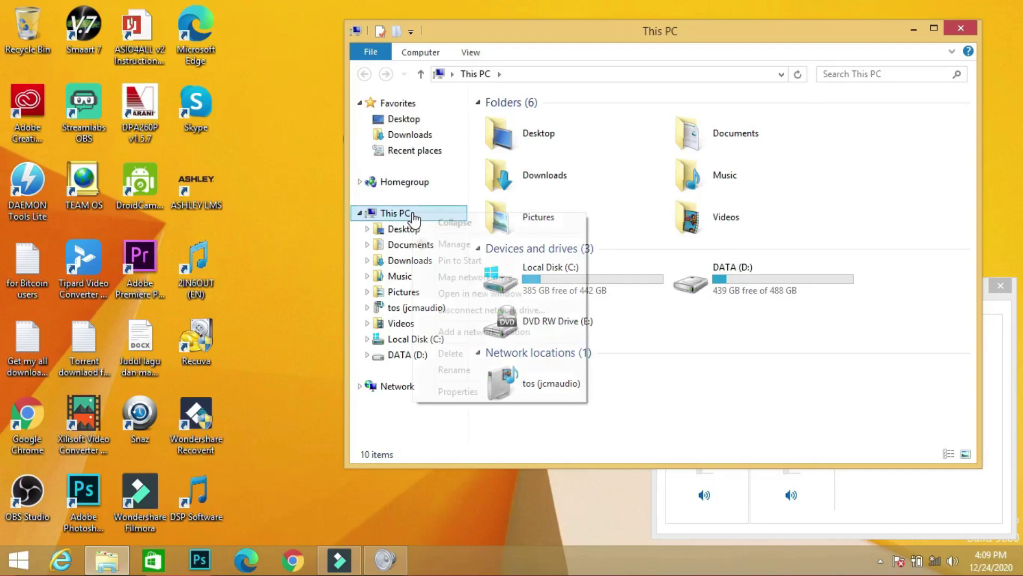
left_click(471, 392)
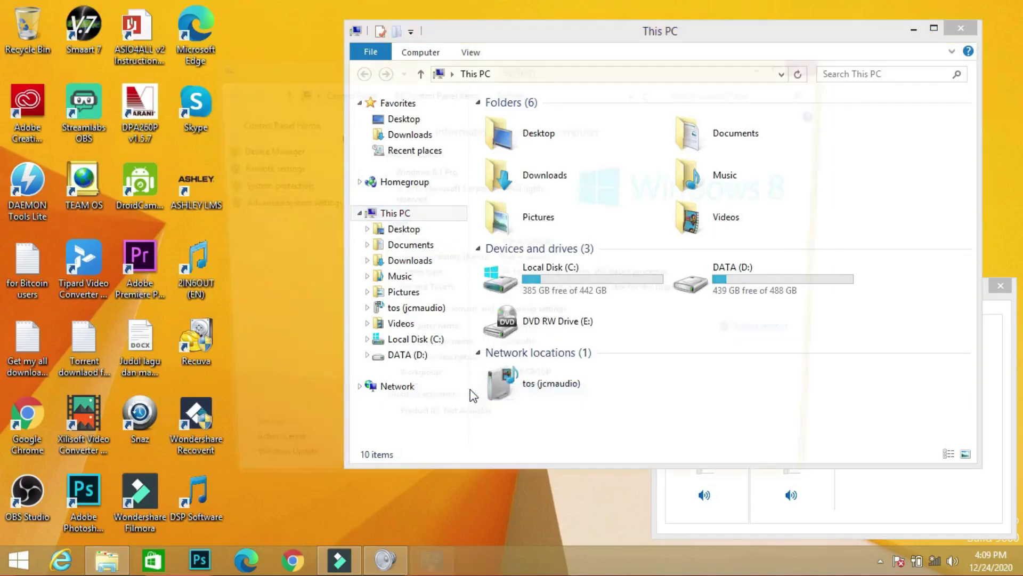
left_click(295, 123)
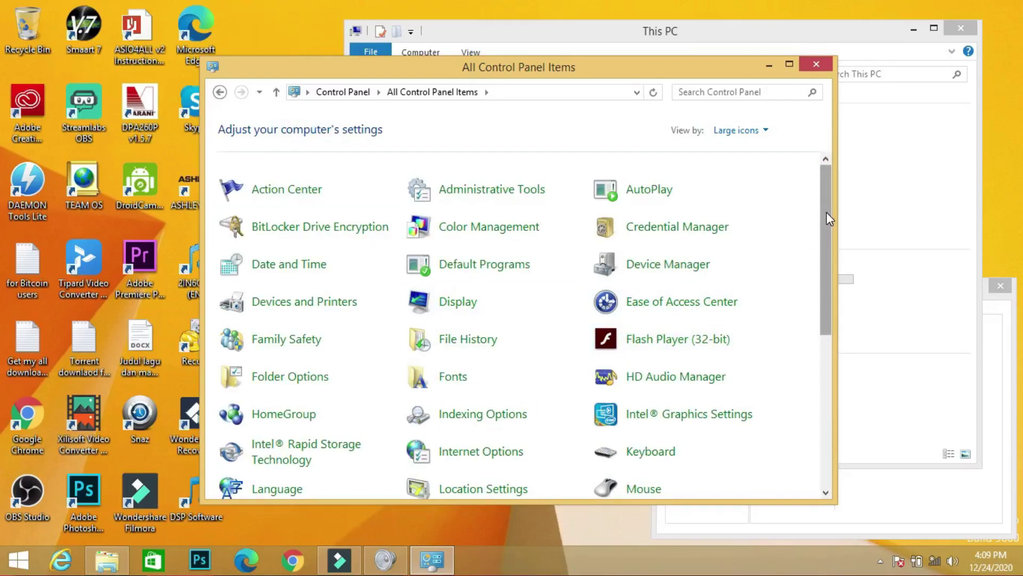
left_click_drag(827, 213, 829, 289)
left_click(269, 485)
left_click(269, 485)
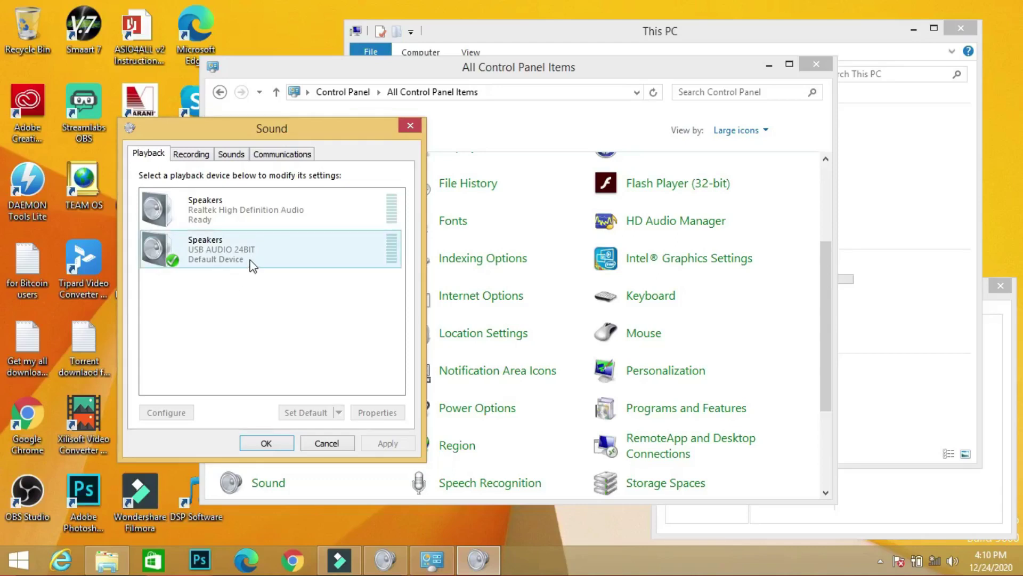
Open the properties of the USB AUDIO 24BIT recording microphone and review its listening and level settings.
left_click(192, 154)
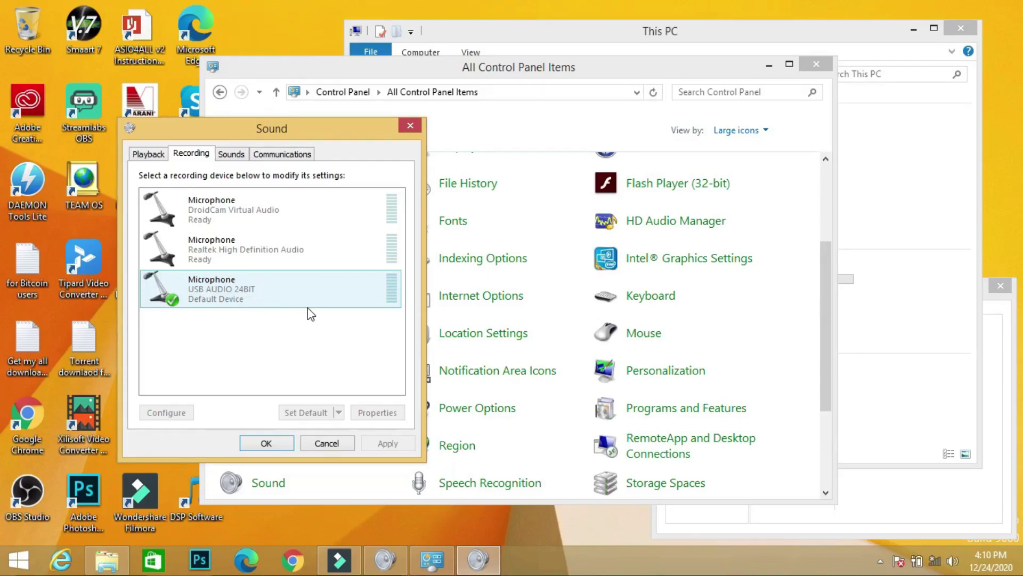
right_click(291, 293)
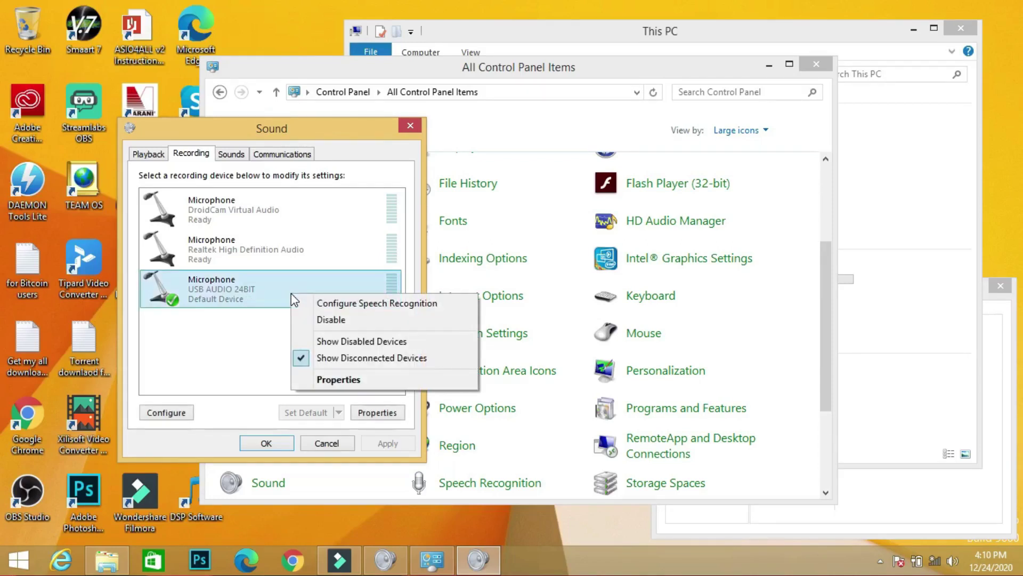
left_click(330, 380)
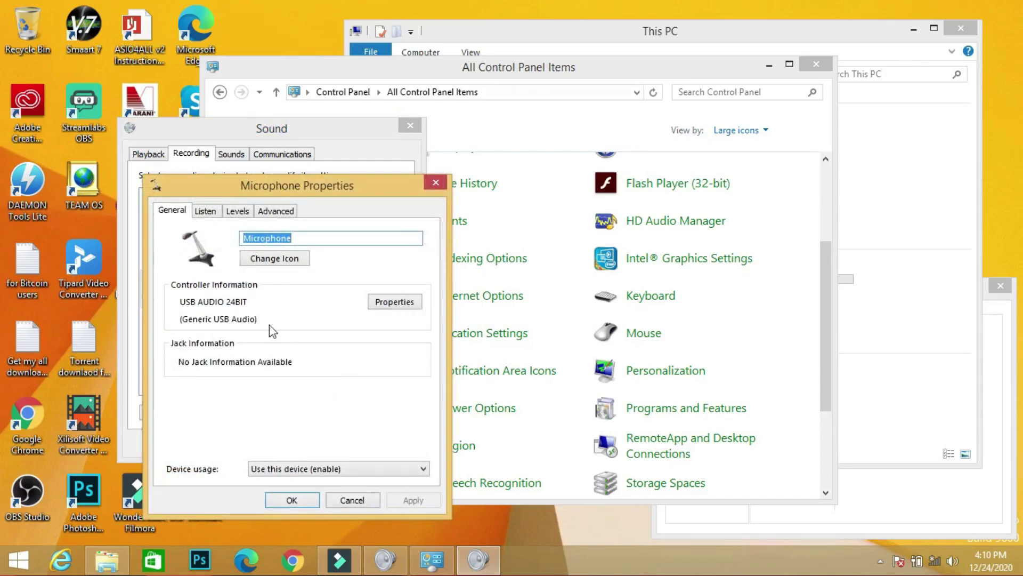
left_click(207, 214)
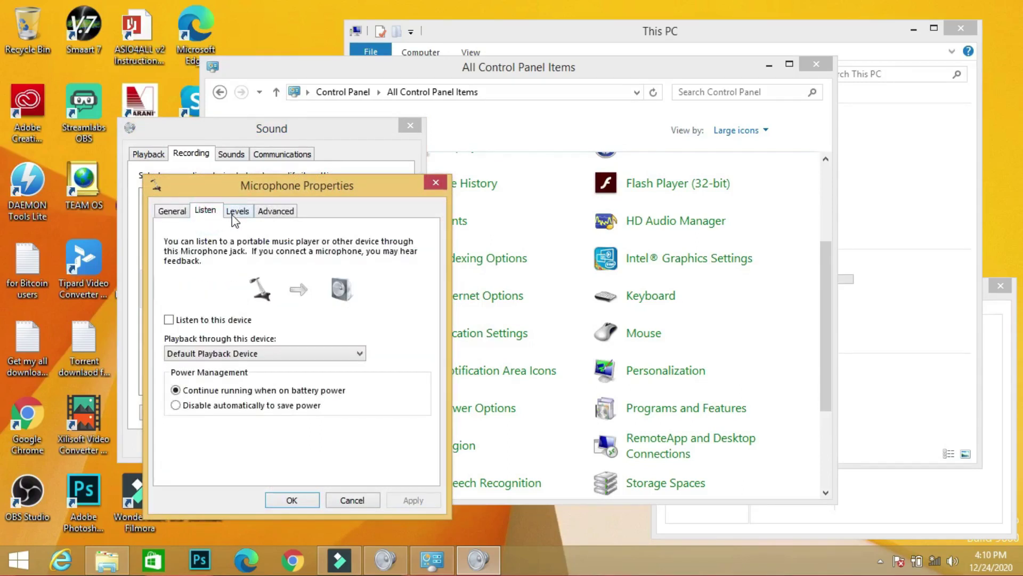
left_click(236, 213)
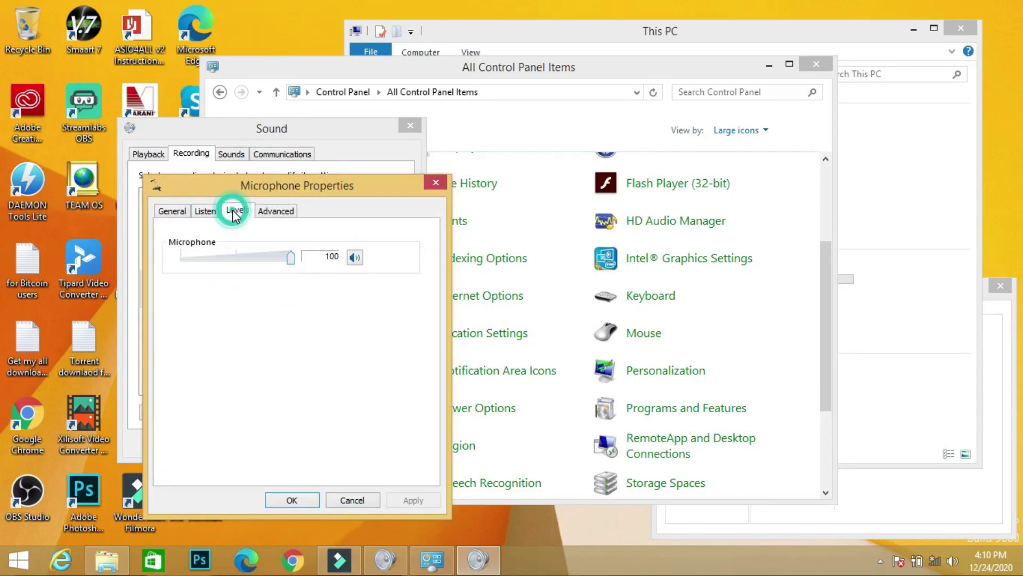
Set the microphone's default format to 2 channel, 24 bit, 48000 Hz (Studio Quality), apply it and close the settings windows.
left_click(278, 212)
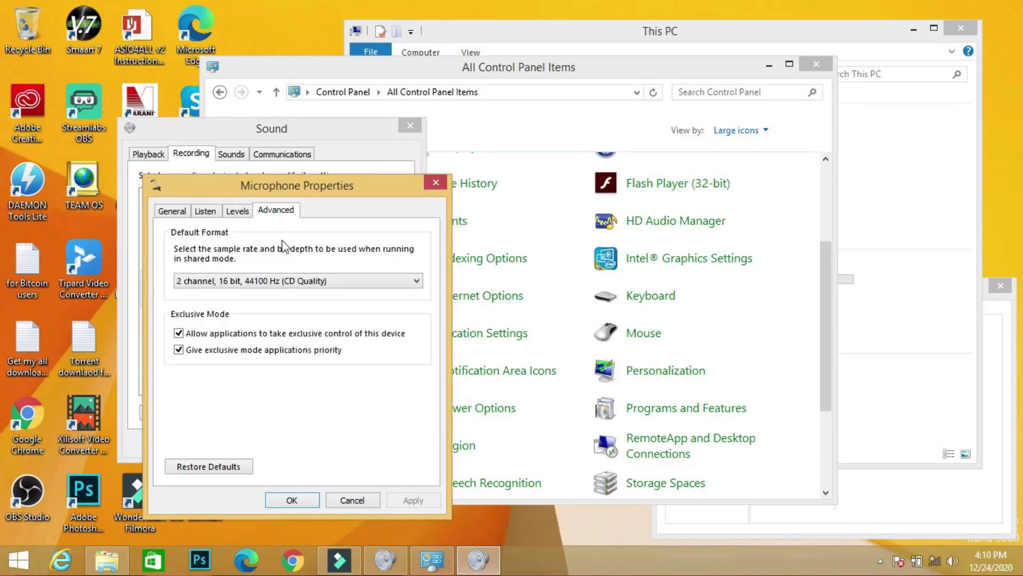
left_click(407, 284)
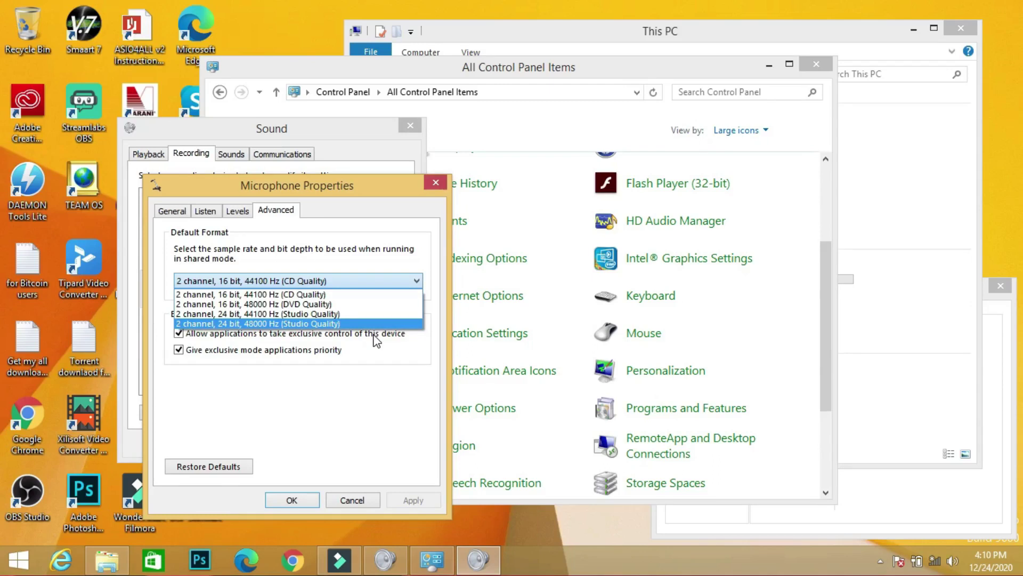
left_click(349, 323)
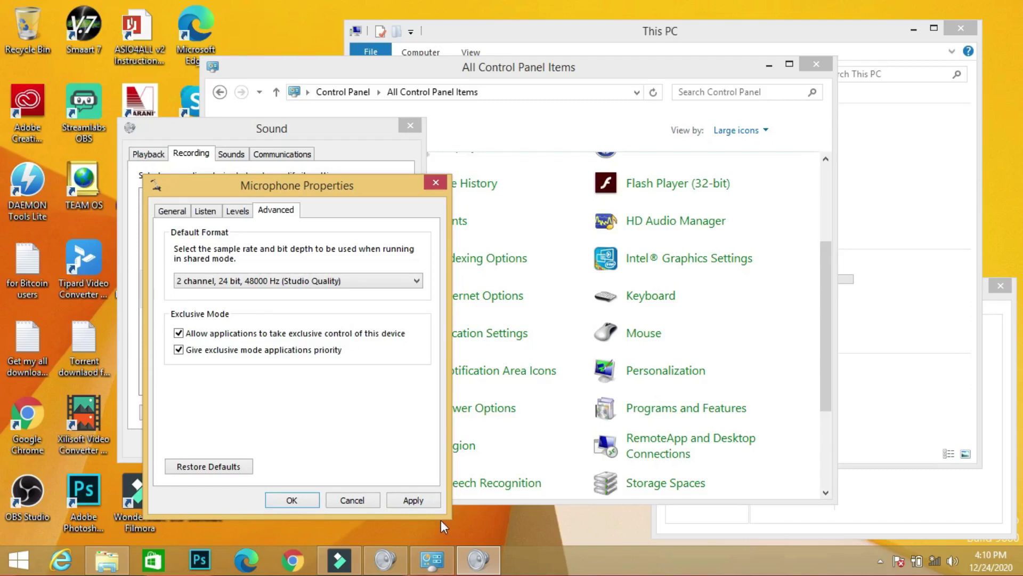
left_click(414, 499)
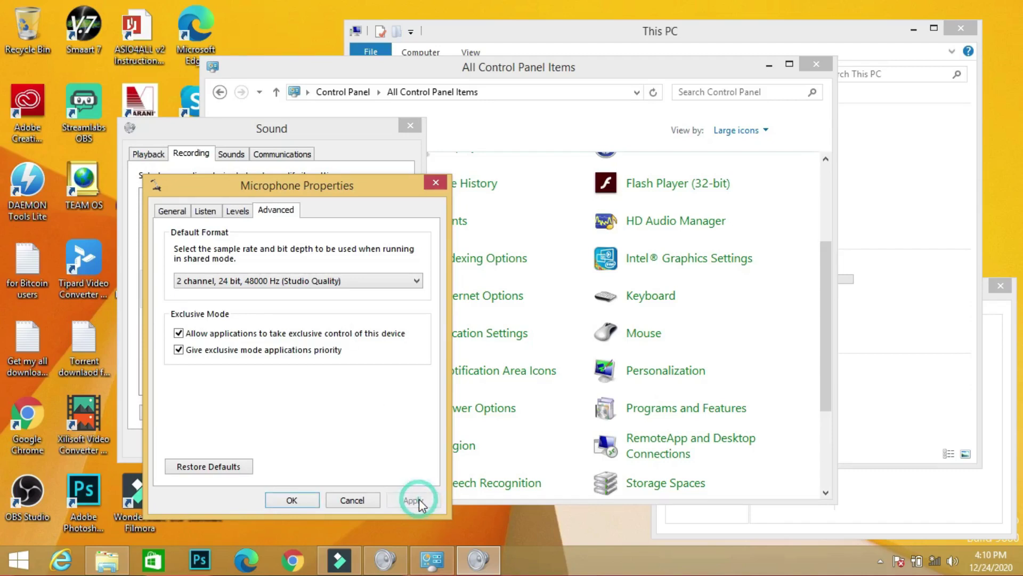
left_click(291, 499)
left_click(267, 443)
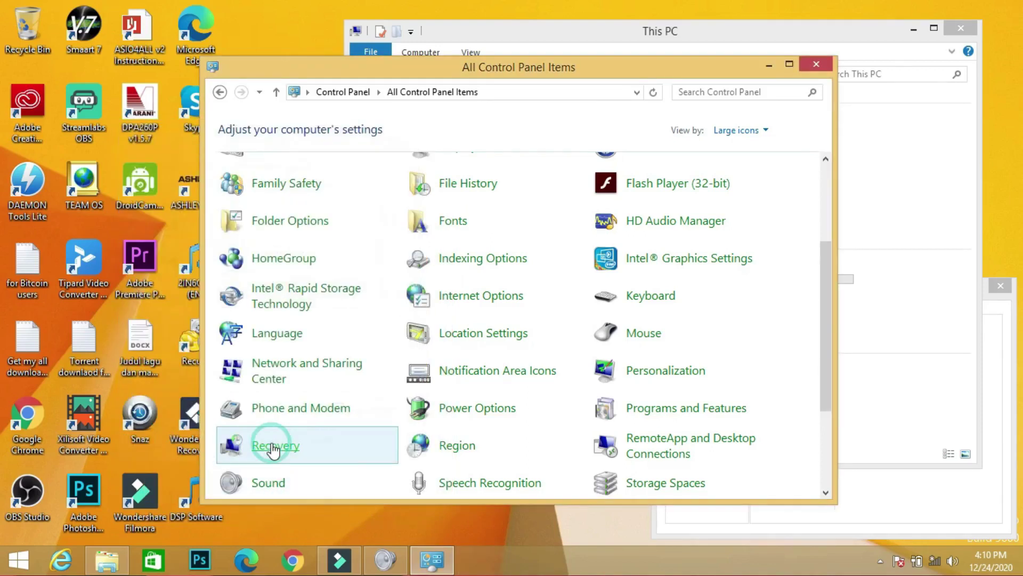
left_click(817, 67)
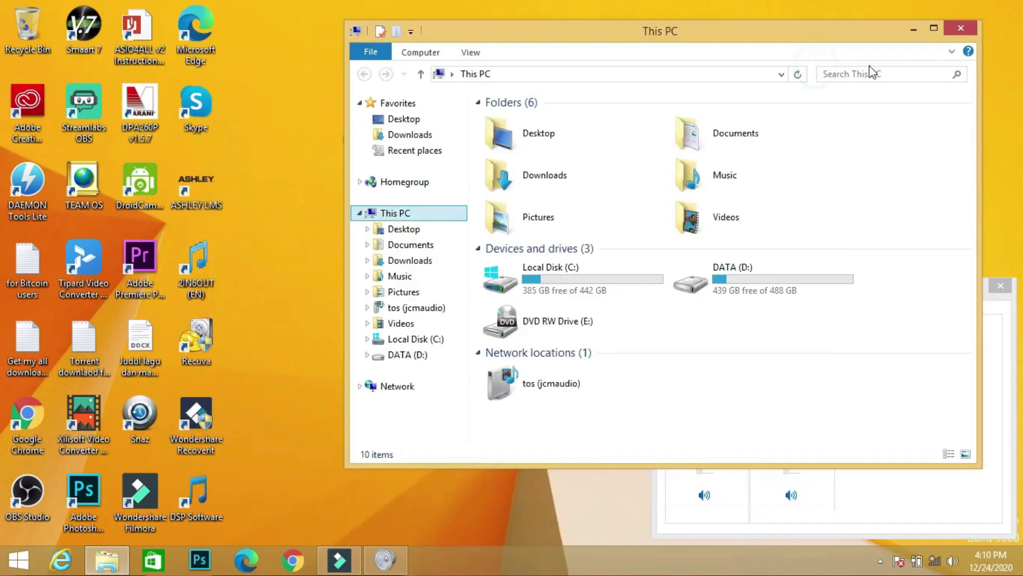
left_click(968, 28)
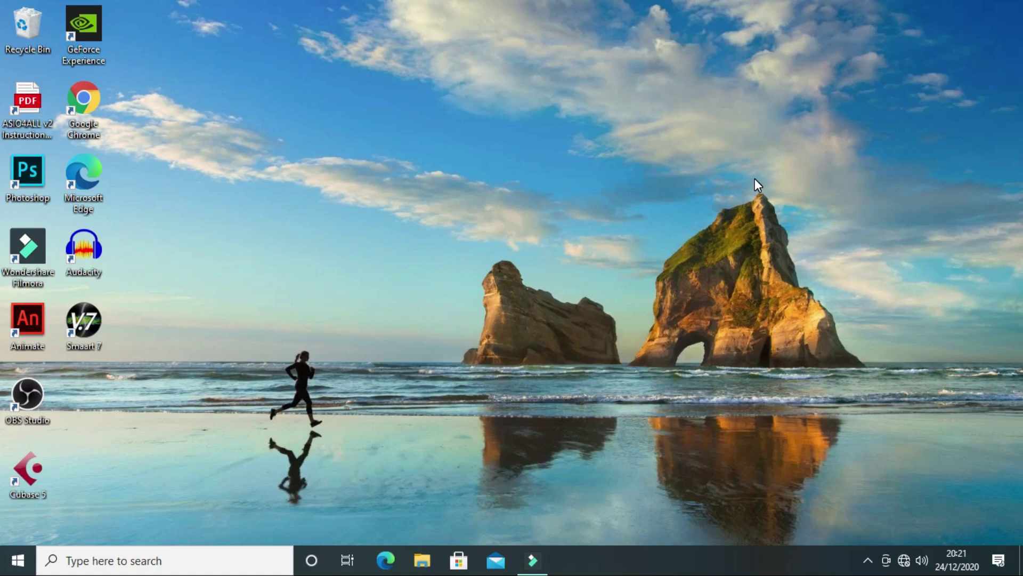
right_click(354, 110)
left_click(386, 148)
right_click(386, 149)
left_click(402, 194)
right_click(305, 211)
left_click(332, 250)
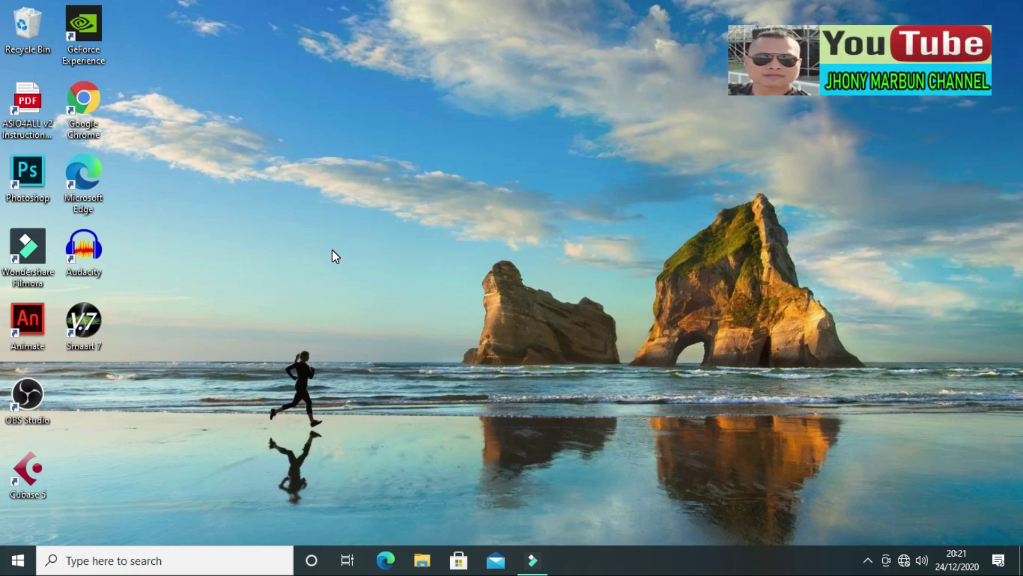
right_click(332, 250)
left_click(391, 294)
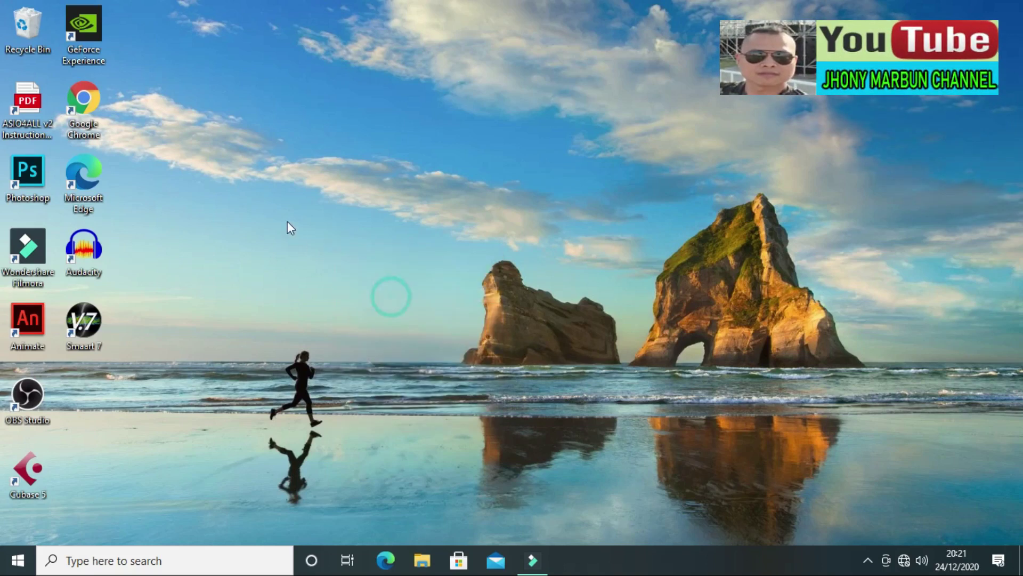
right_click(283, 175)
left_click(311, 220)
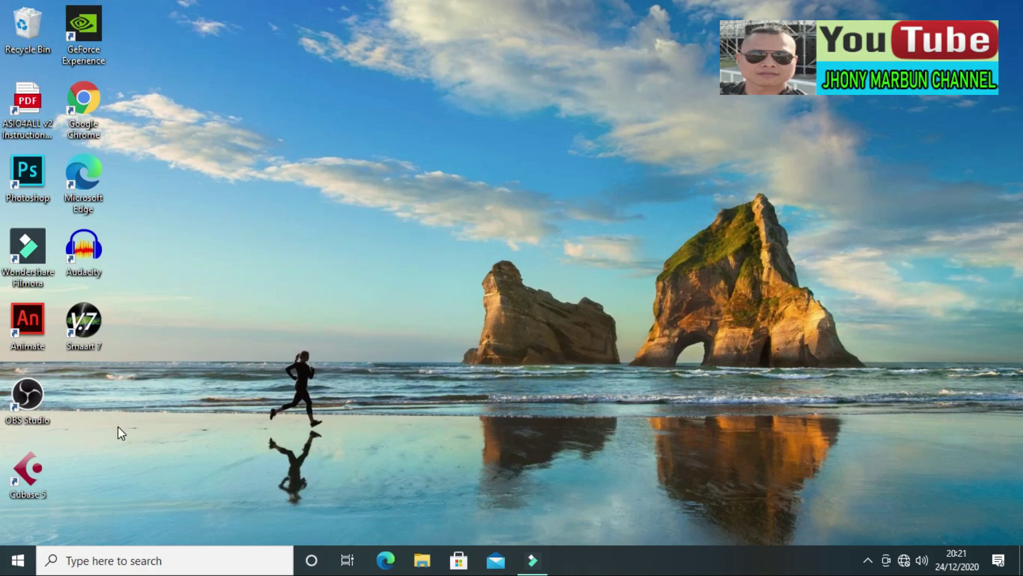
Launch Cubase 5 and create a project from the Acoustic Guitar + Vocal recording template.
double_click(30, 469)
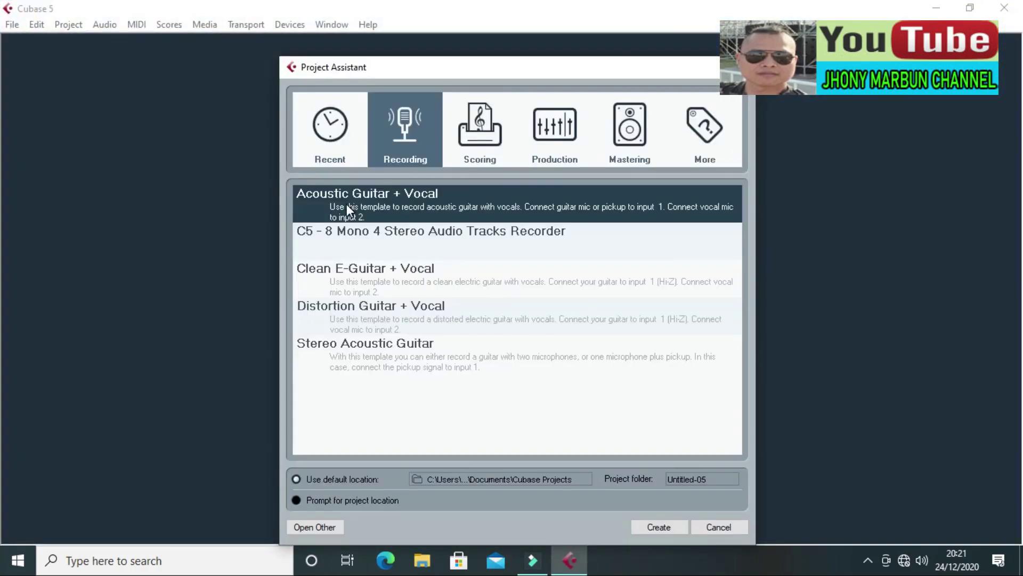
left_click(647, 528)
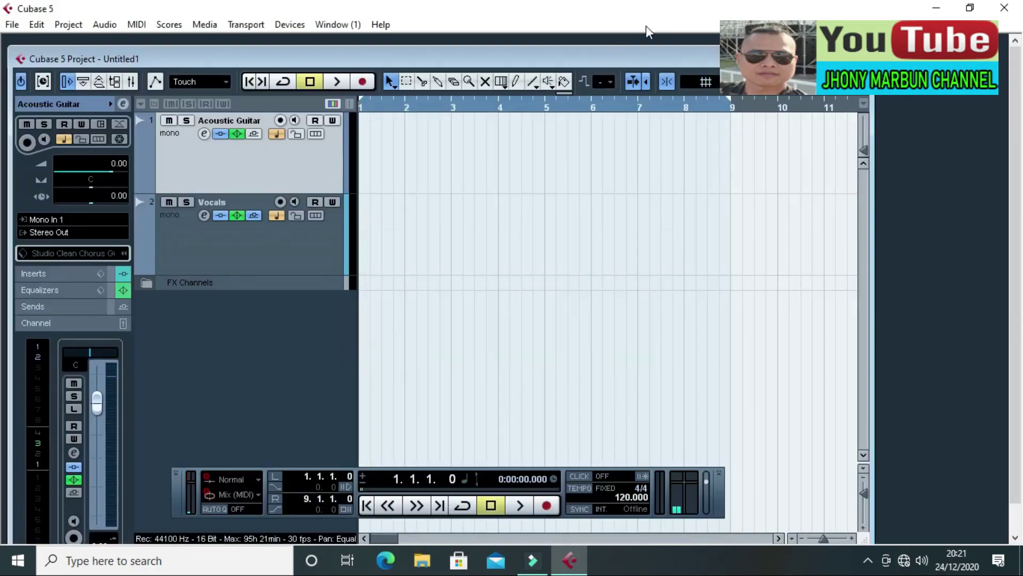
Check the ASIO4ALL v2 input and output ports in the Device Setup.
left_click(295, 28)
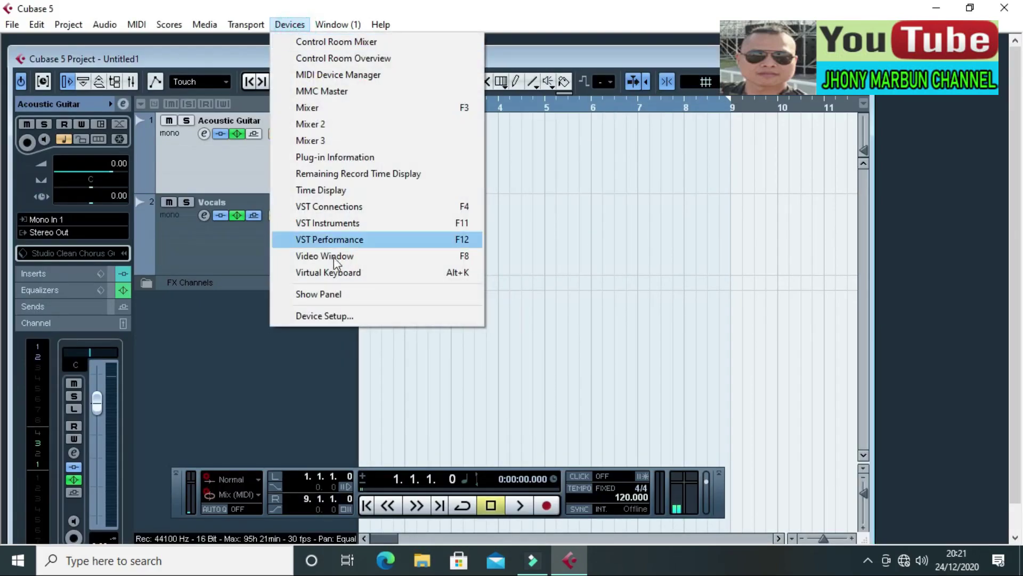
left_click(322, 320)
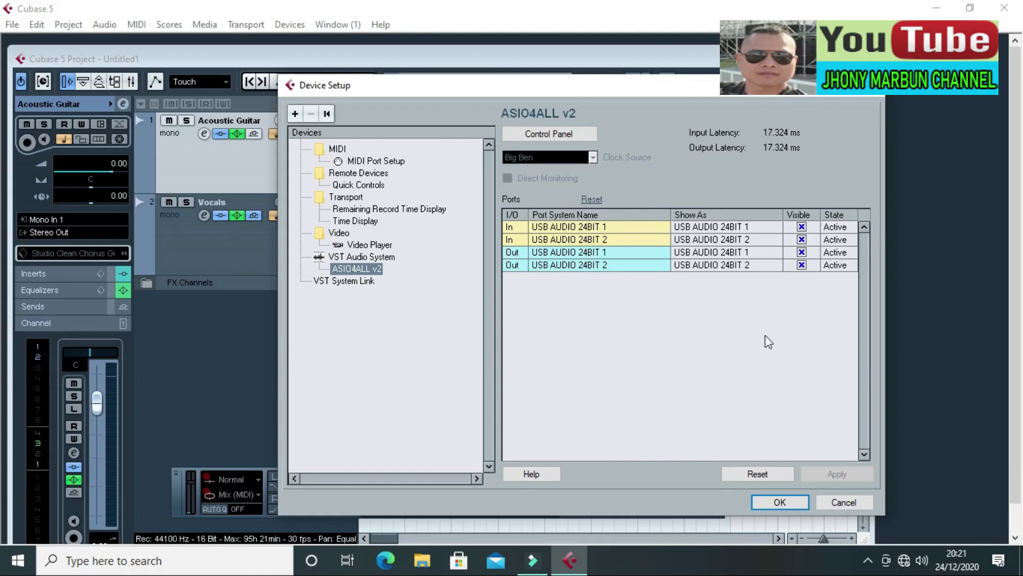
left_click(766, 503)
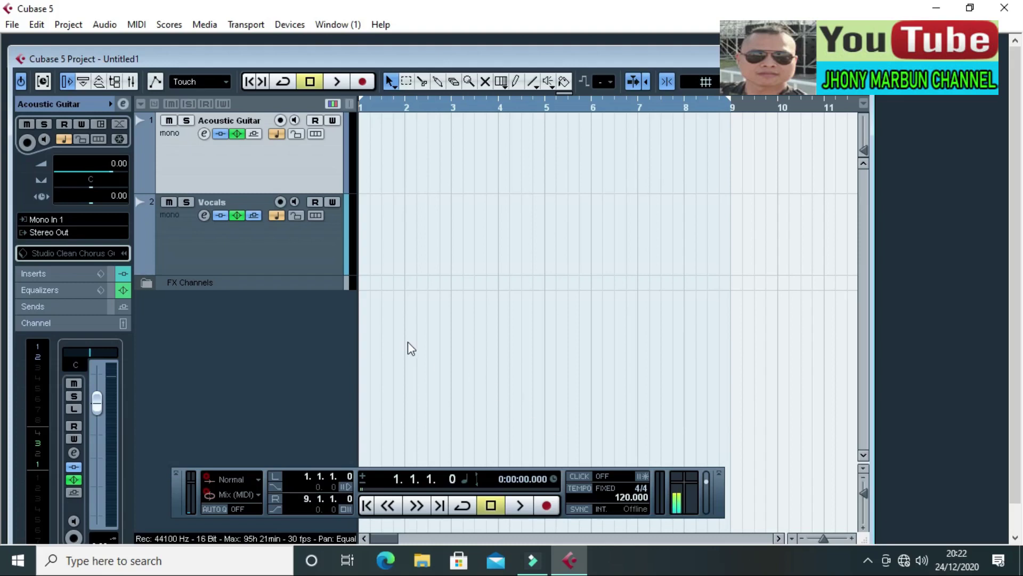
Arm the Vocals track and record a vocal take of about 25 seconds.
left_click(279, 205)
left_click(363, 81)
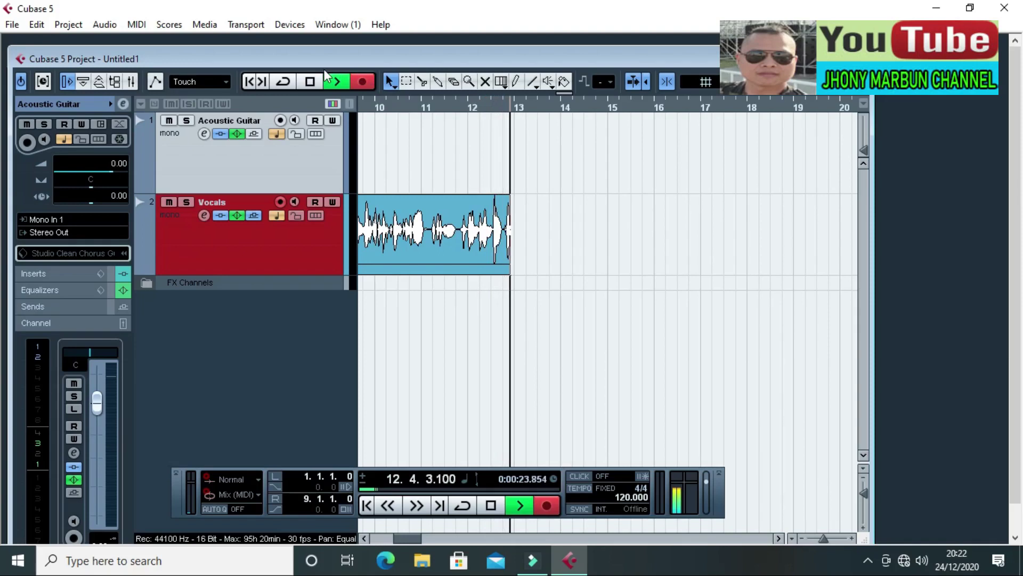
left_click(309, 82)
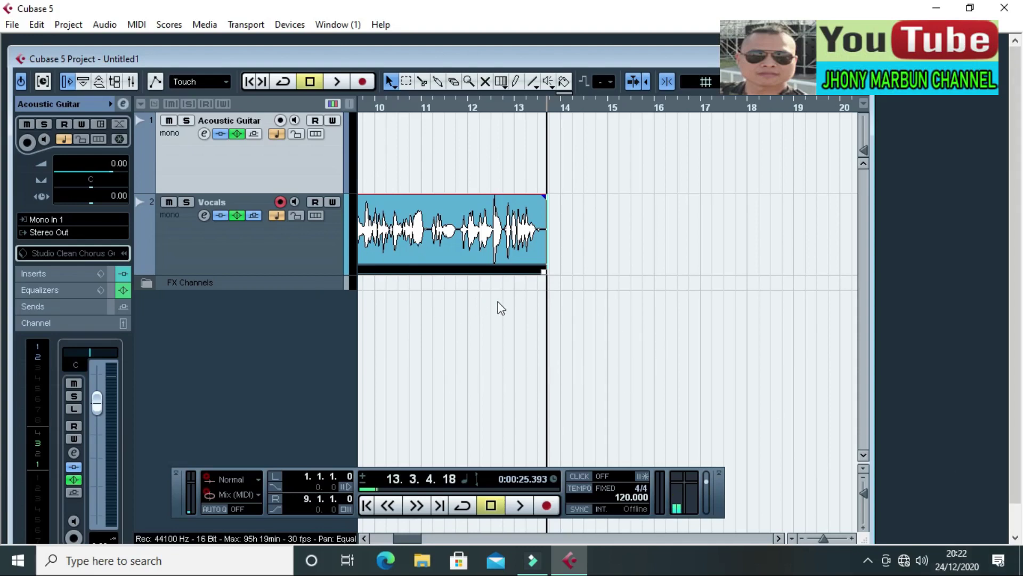
Maximize the project window and zoom in on the recorded vocal clip.
left_click(840, 59)
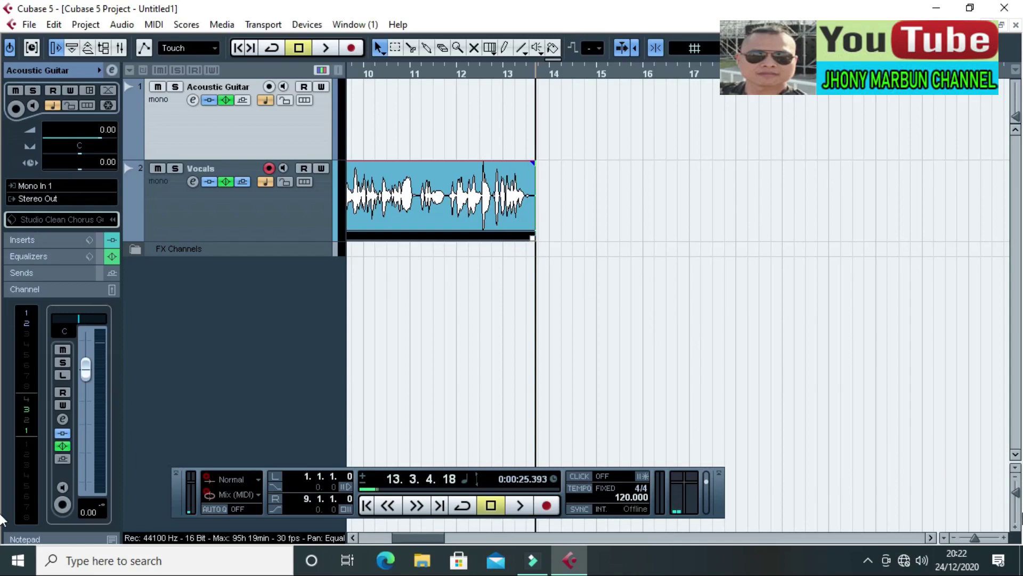
left_click(973, 538)
mouse_move(973, 538)
left_mouse_down()
mouse_move(986, 539)
mouse_move(977, 541)
left_mouse_up()
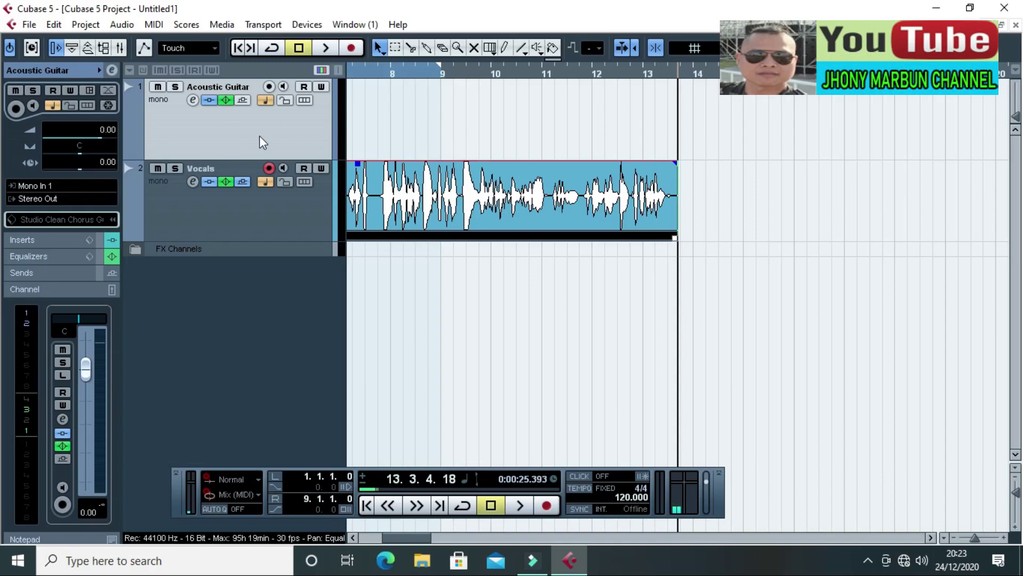
Open the Audio Mixdown export for the project and name the output file contohrekam.
left_click(29, 24)
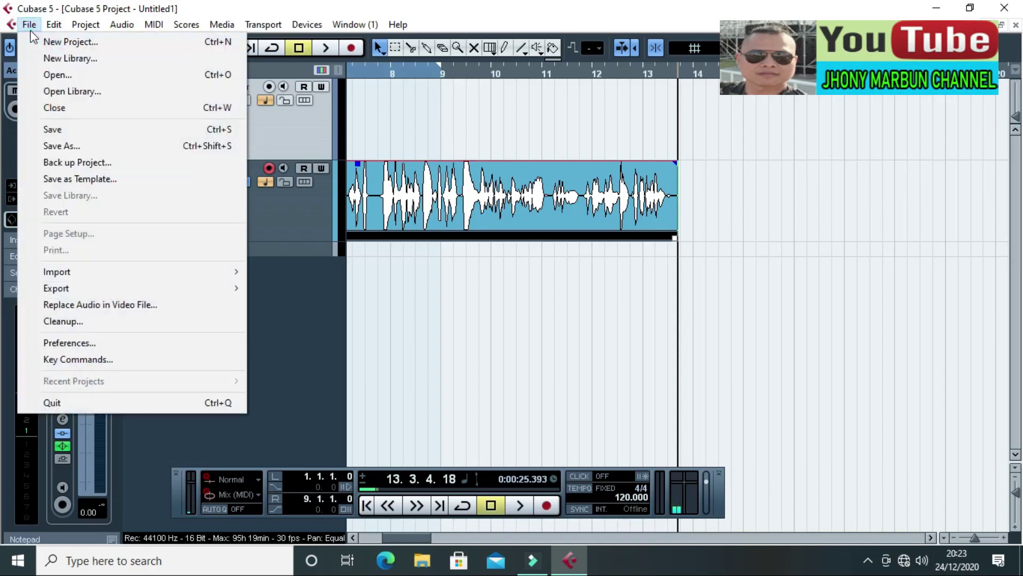
mouse_move(85, 27)
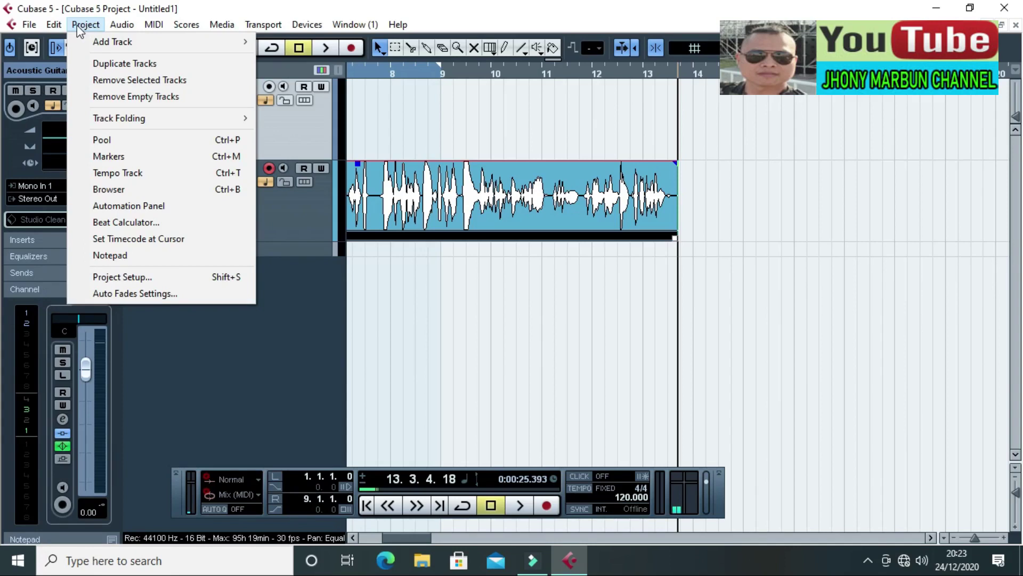
mouse_move(26, 27)
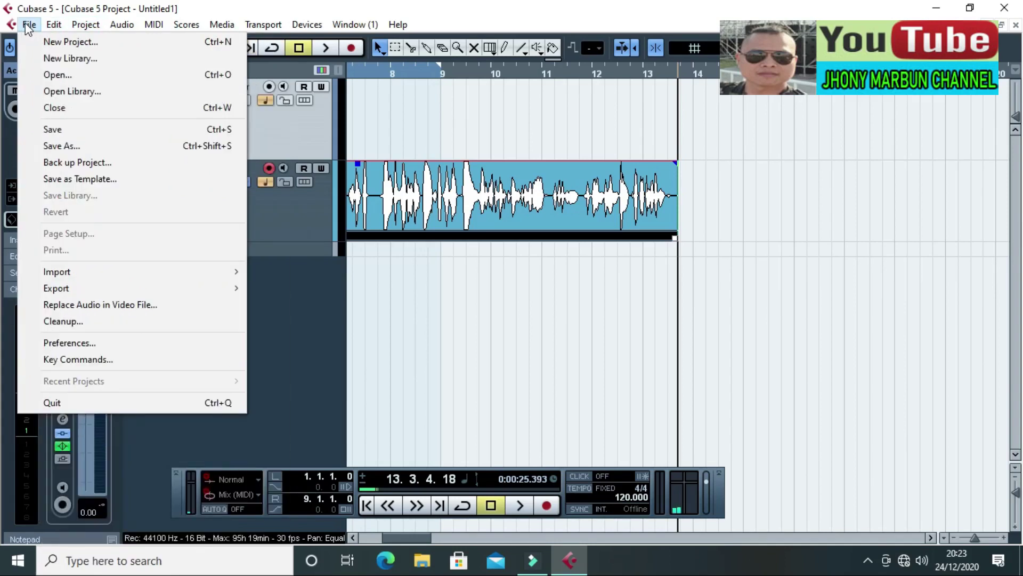
mouse_move(195, 288)
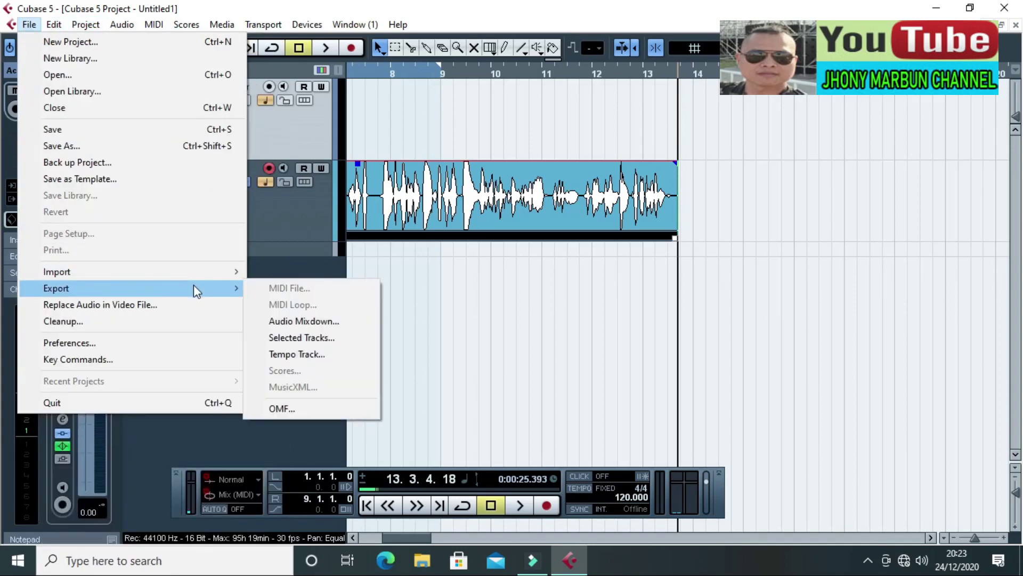
left_click(343, 321)
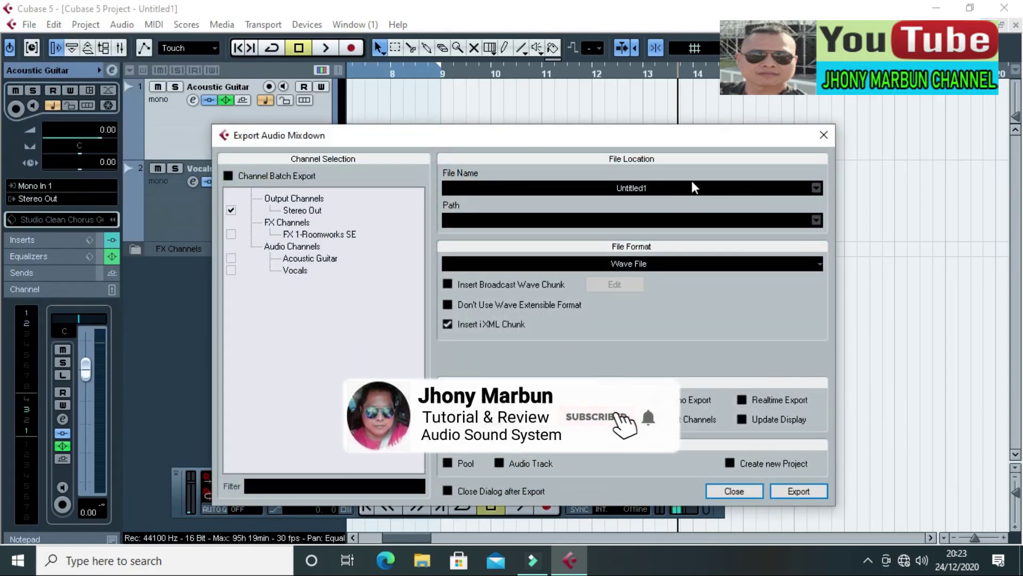
left_click(659, 188)
type("co")
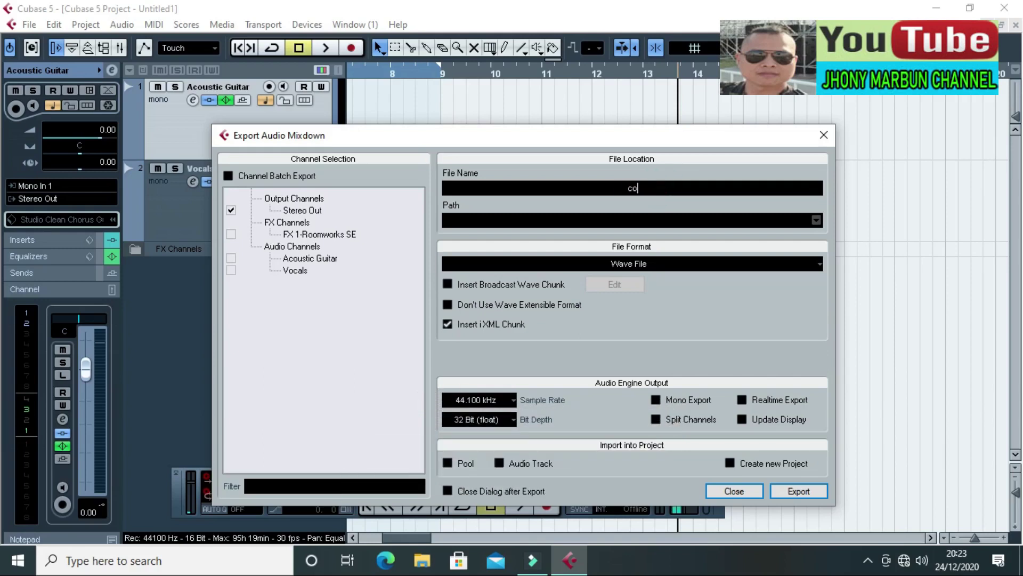
type("ntohj")
key("BackSpace")
key("ctrl+a")
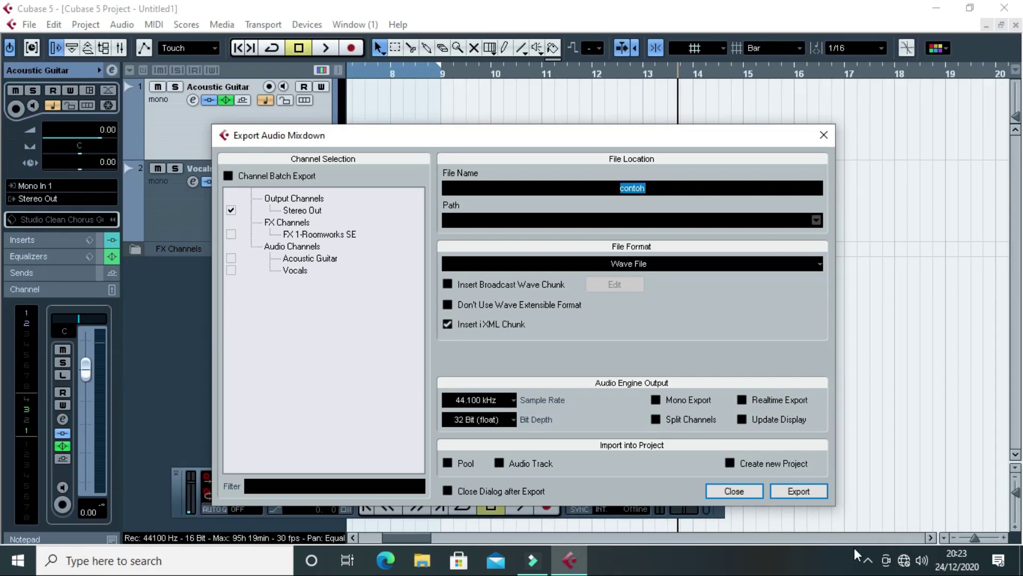
left_click(656, 196)
type("rekam")
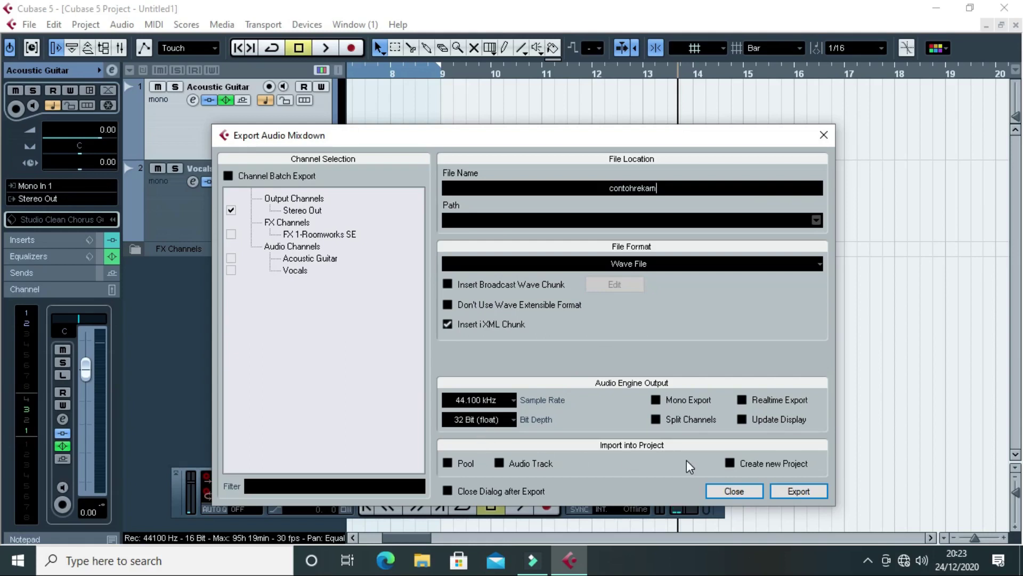
Set the export path to the Music folder and export the Stereo Out mixdown as a Wave file.
left_click(788, 494)
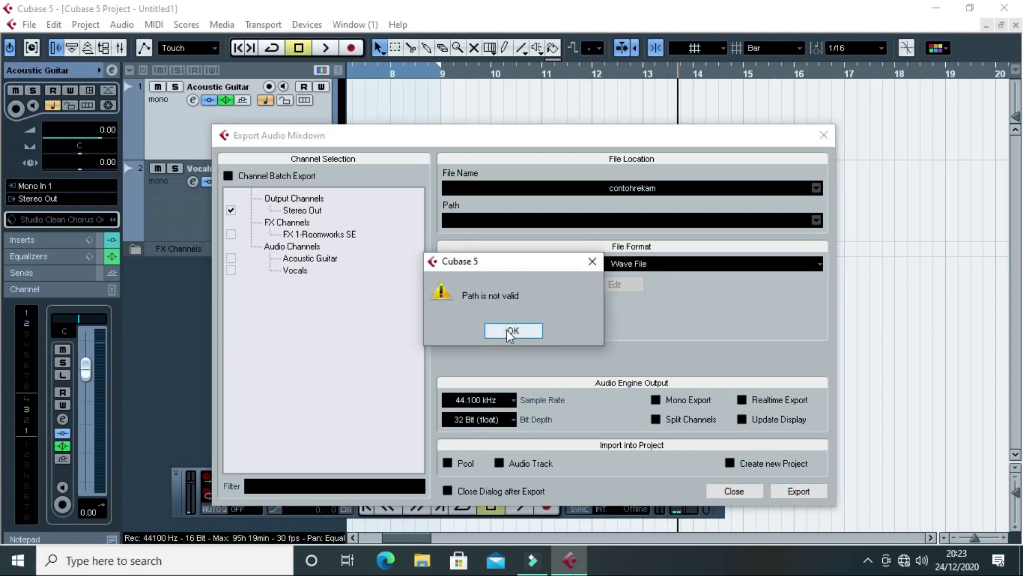
left_click(510, 330)
left_click(729, 220)
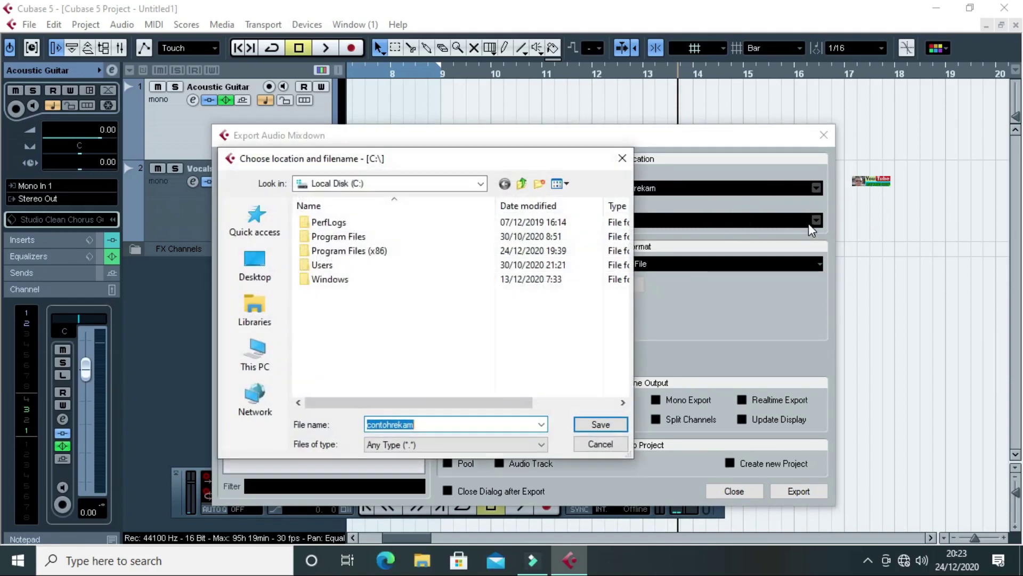
left_click(359, 183)
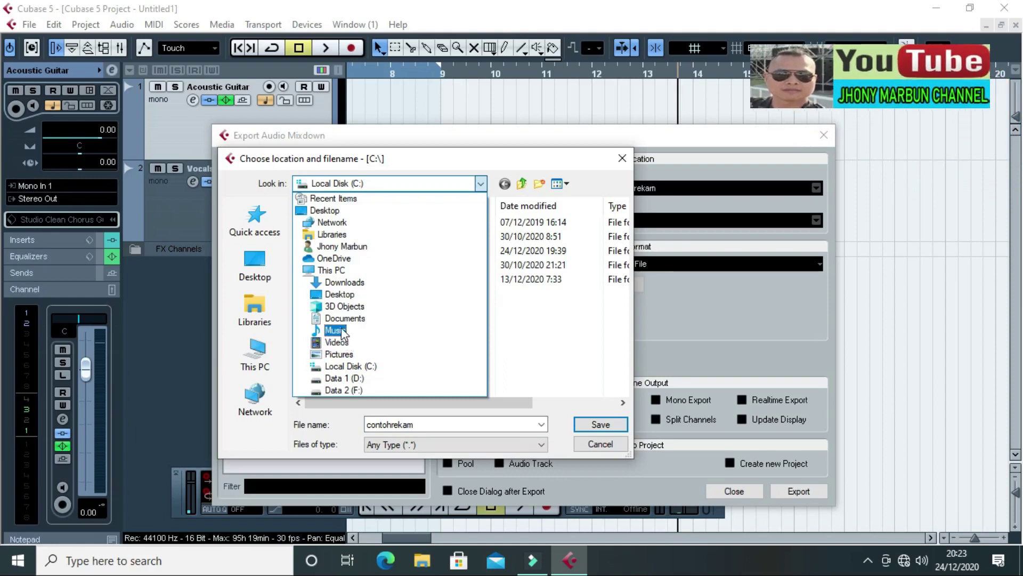
left_click(336, 330)
left_click(586, 424)
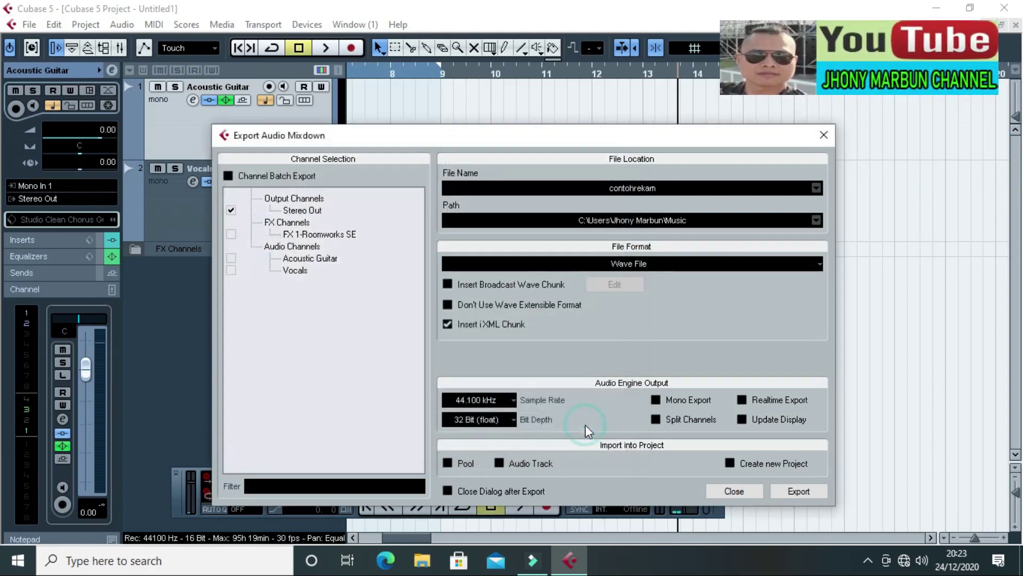
left_click(797, 490)
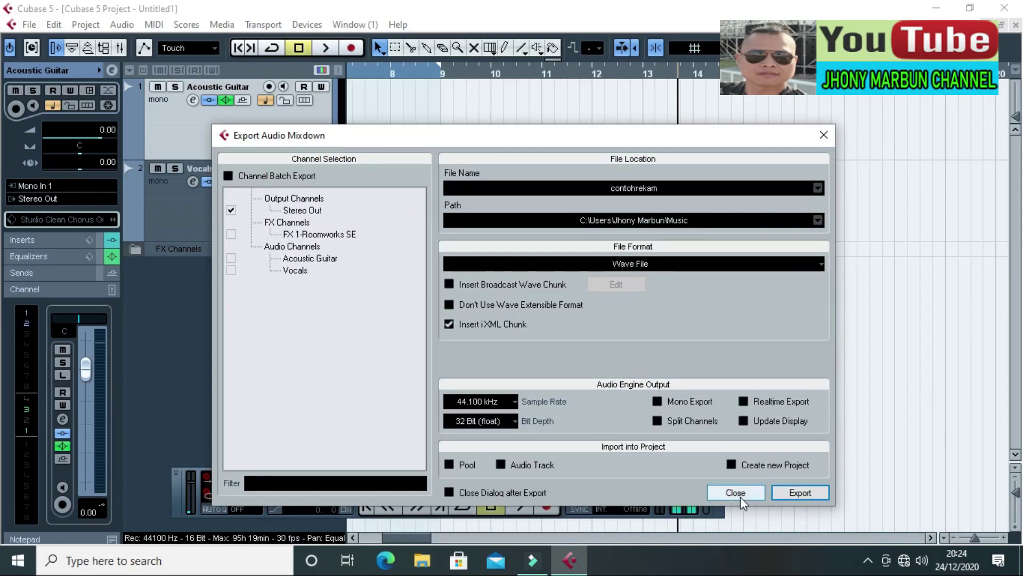
left_click(736, 493)
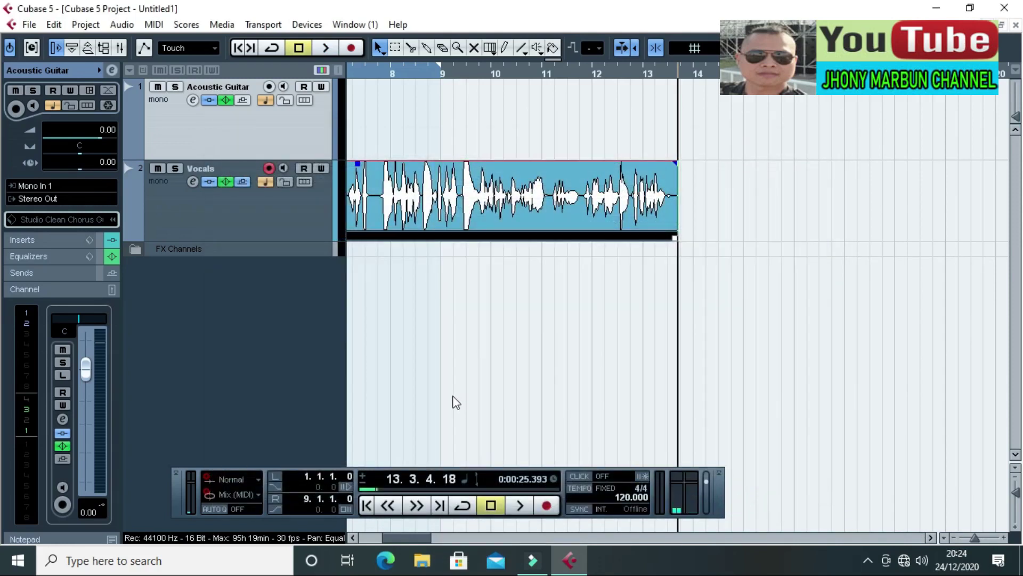
Play the exported contohrekam file from the Music folder in File Explorer and close the player.
key("F2")
left_click(422, 561)
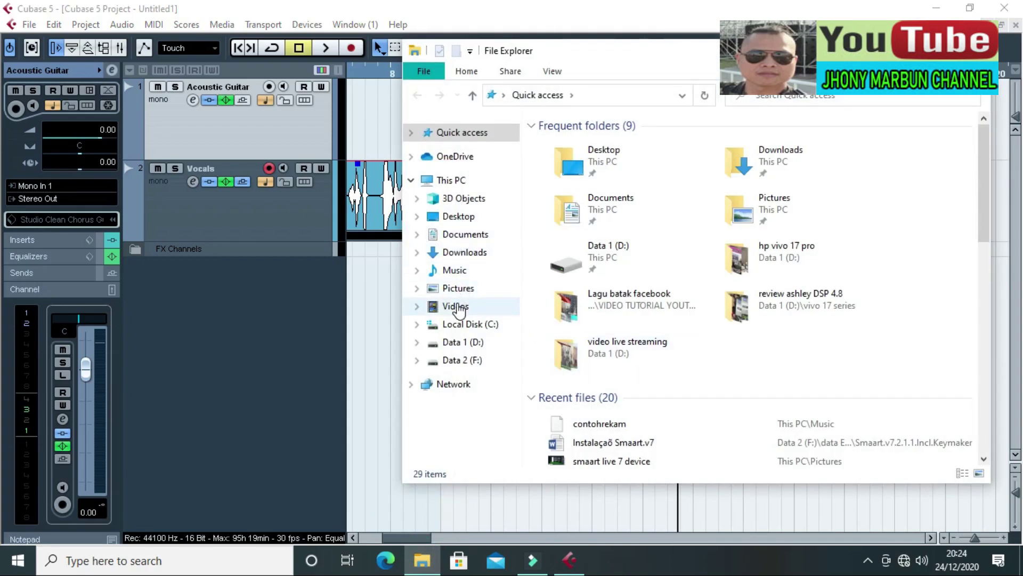
left_click(453, 269)
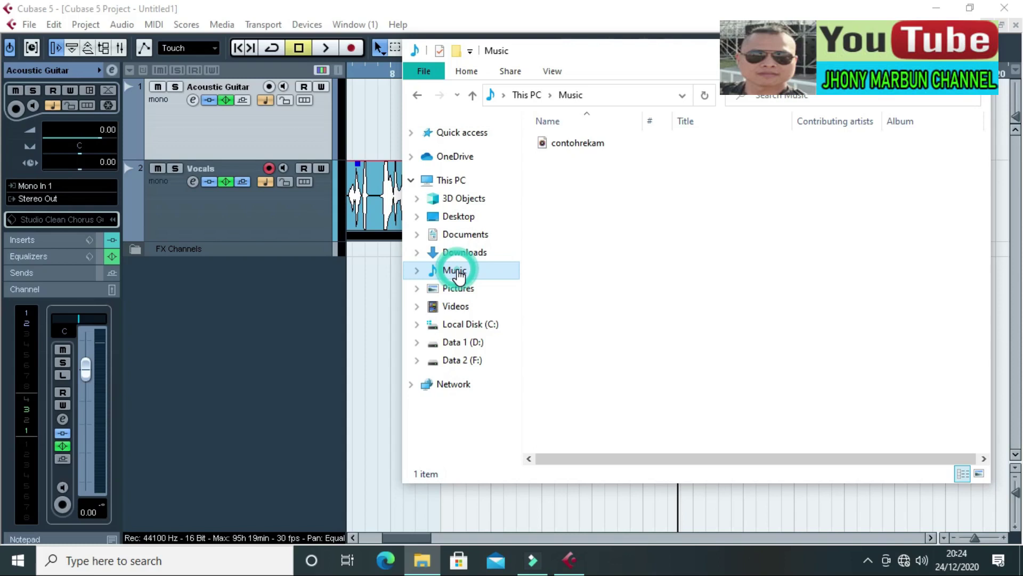
double_click(574, 153)
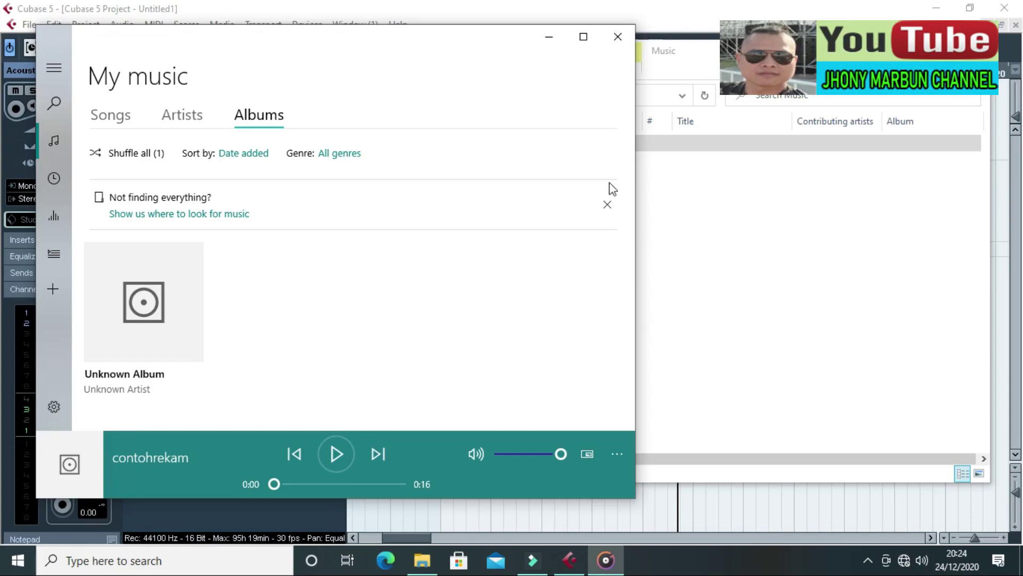
left_click(618, 38)
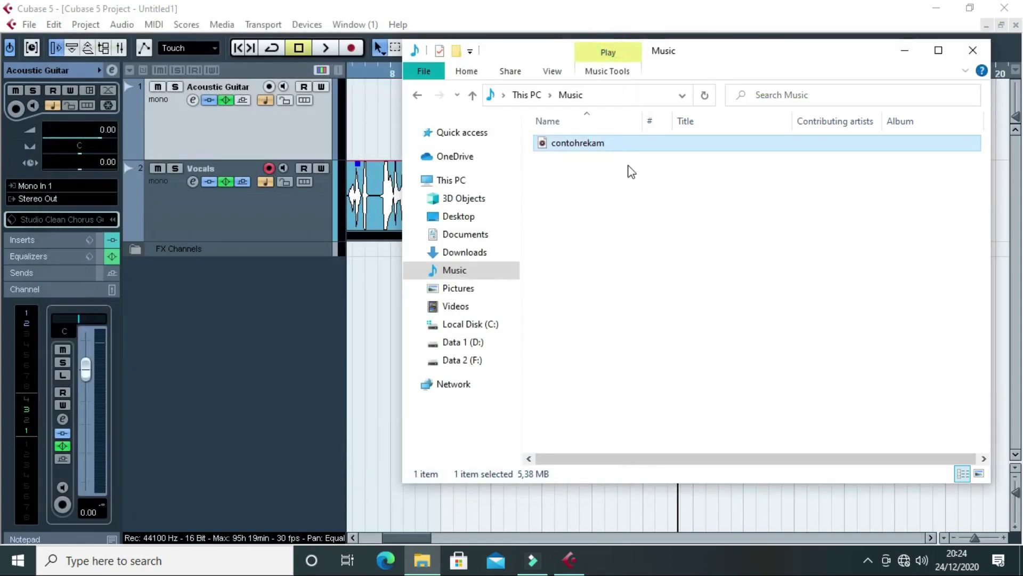
Return to Cubase 5 and quit it without saving the project.
left_click(563, 563)
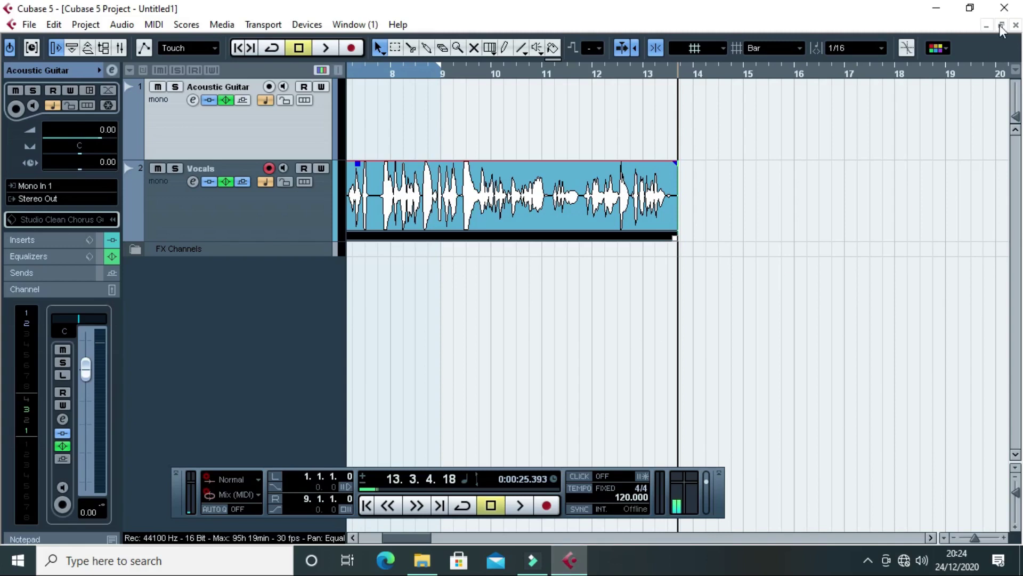
left_click(1005, 8)
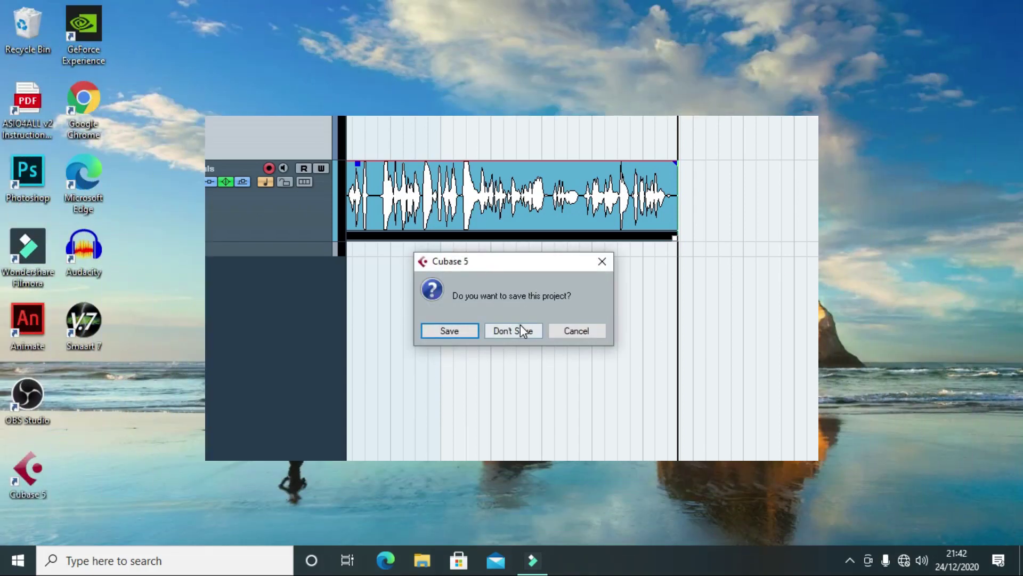
left_click(520, 325)
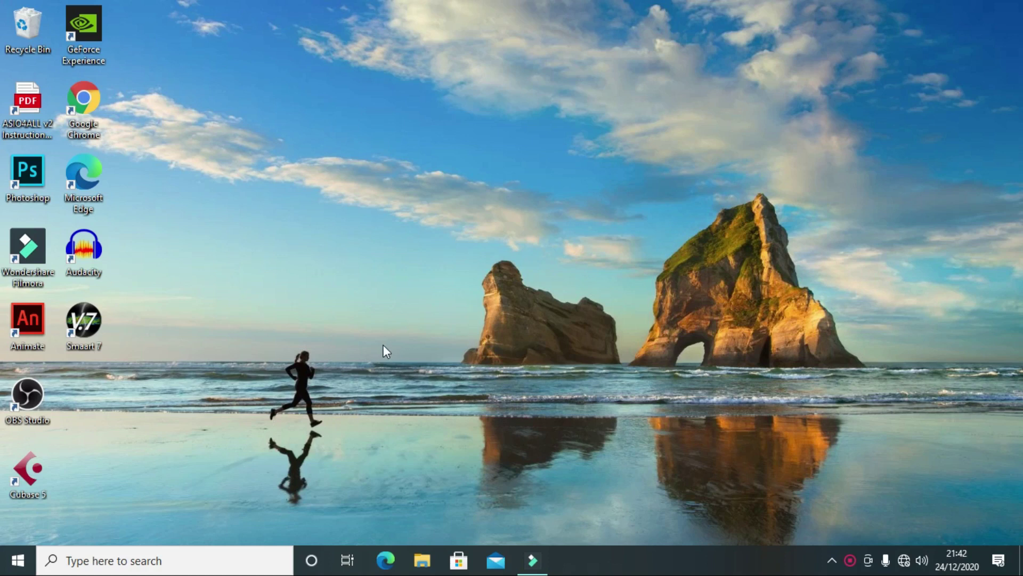
Refresh the desktop, launch Smaart 7 and reset its configuration.
right_click(288, 246)
left_click(308, 283)
double_click(93, 331)
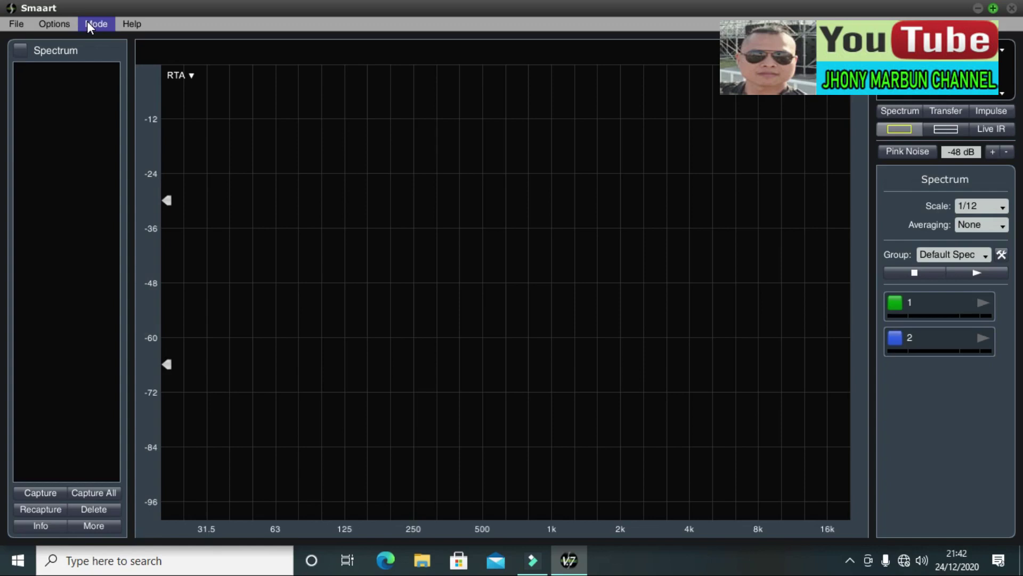
left_click(16, 23)
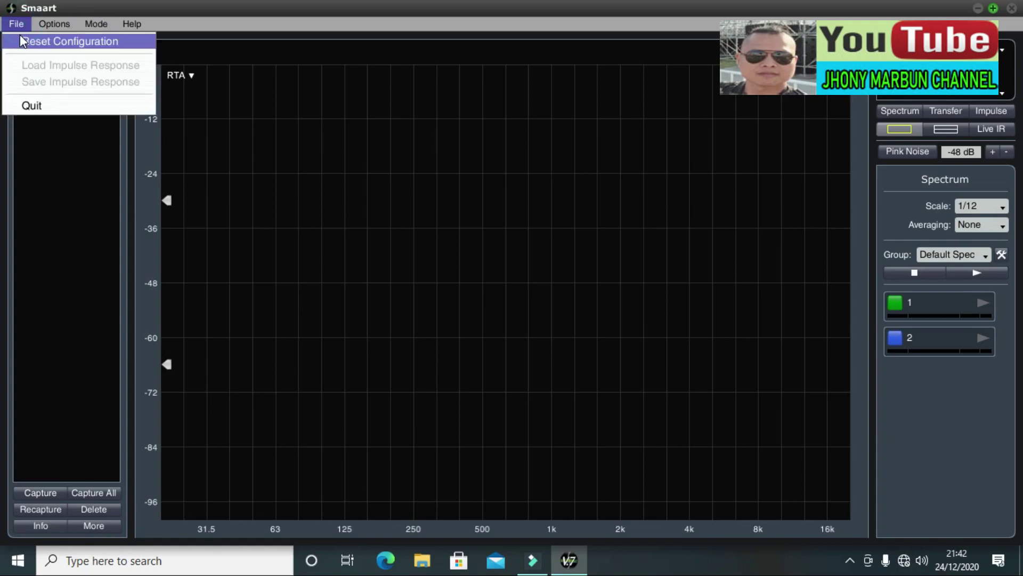
left_click(20, 41)
left_click(485, 328)
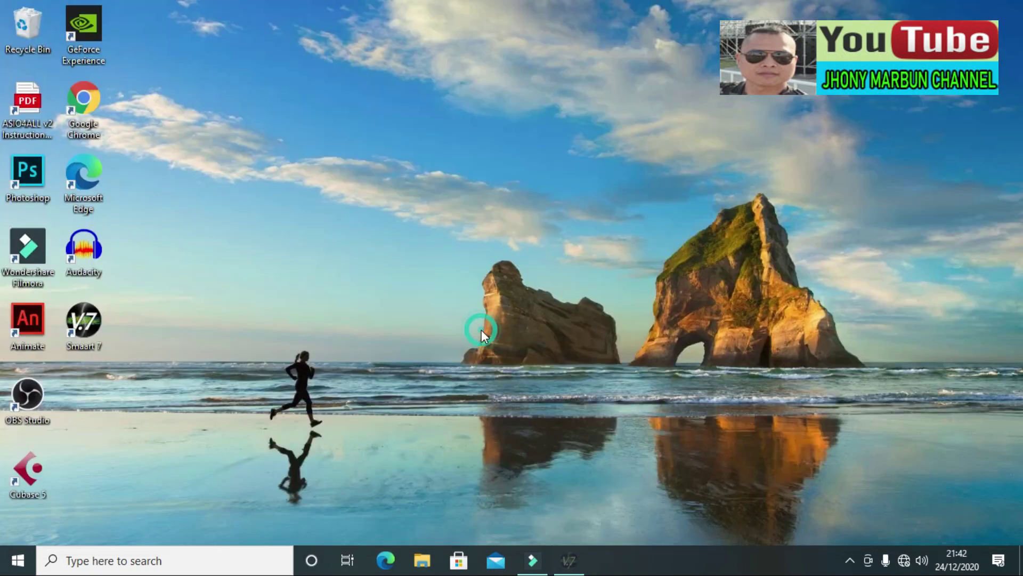
Relaunch Smaart 7 and agree to open the Measurement Config.
right_click(241, 178)
left_click(295, 225)
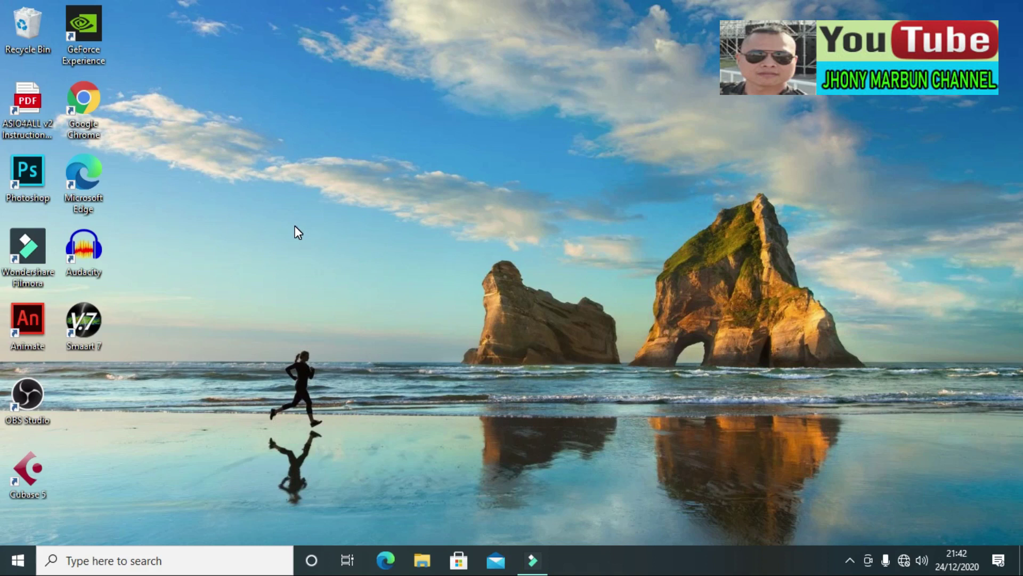
double_click(95, 319)
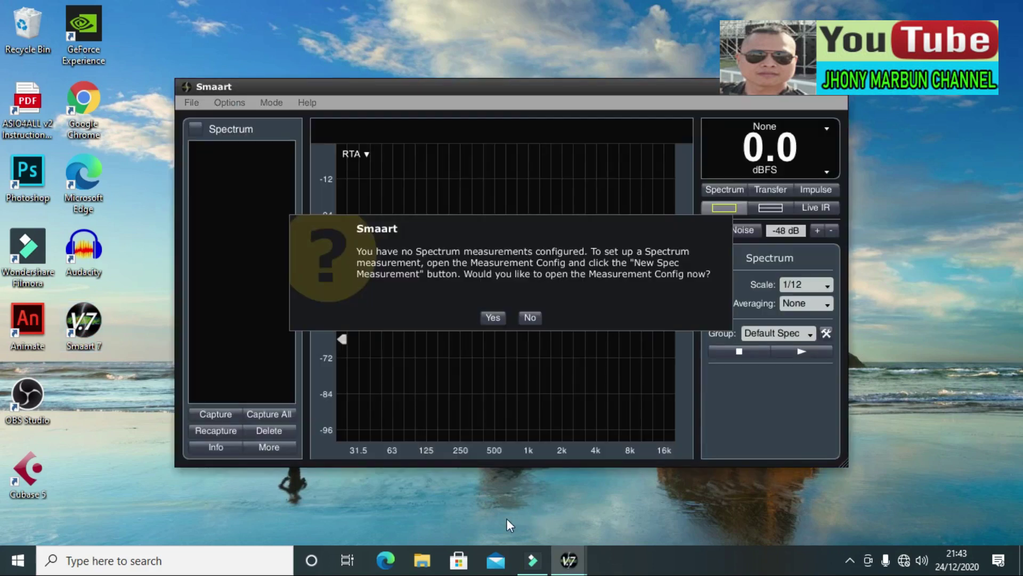
left_click(492, 317)
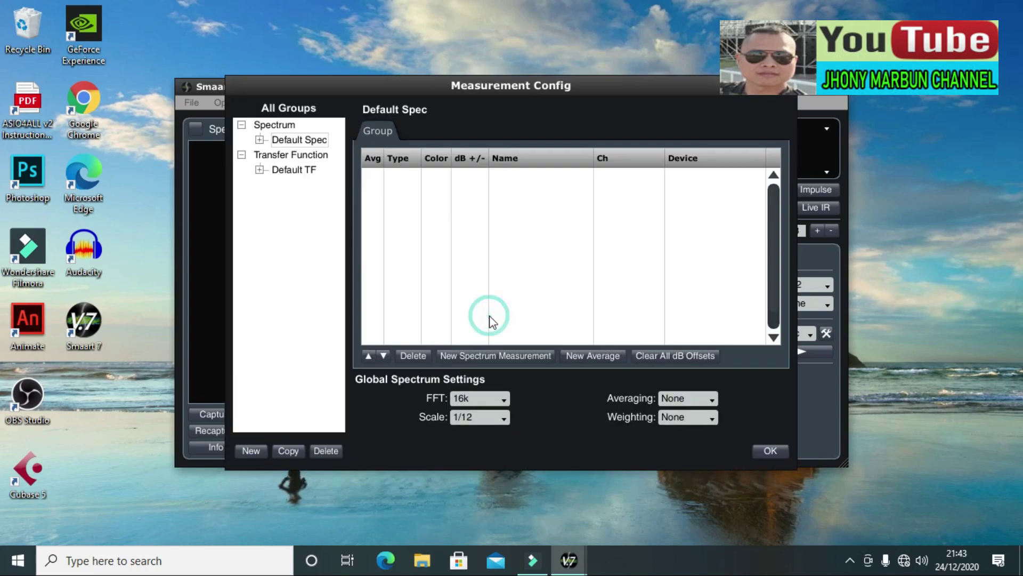
Add a spectrum measurement named speaker to Default Spec, using the USB AUDIO 24BIT microphone's Left channel.
left_click(301, 141)
left_click(459, 355)
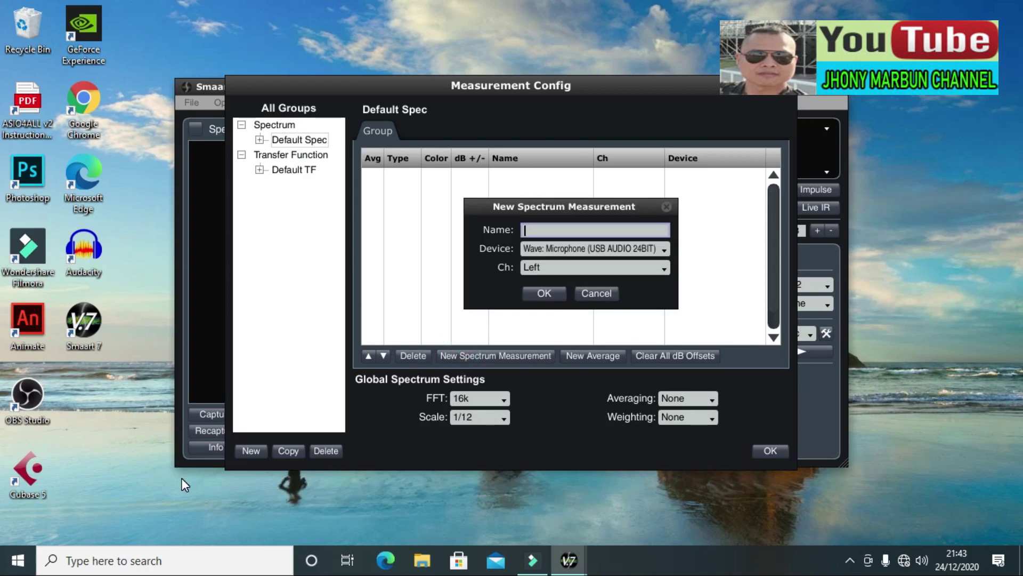
type("speaker")
left_click(556, 297)
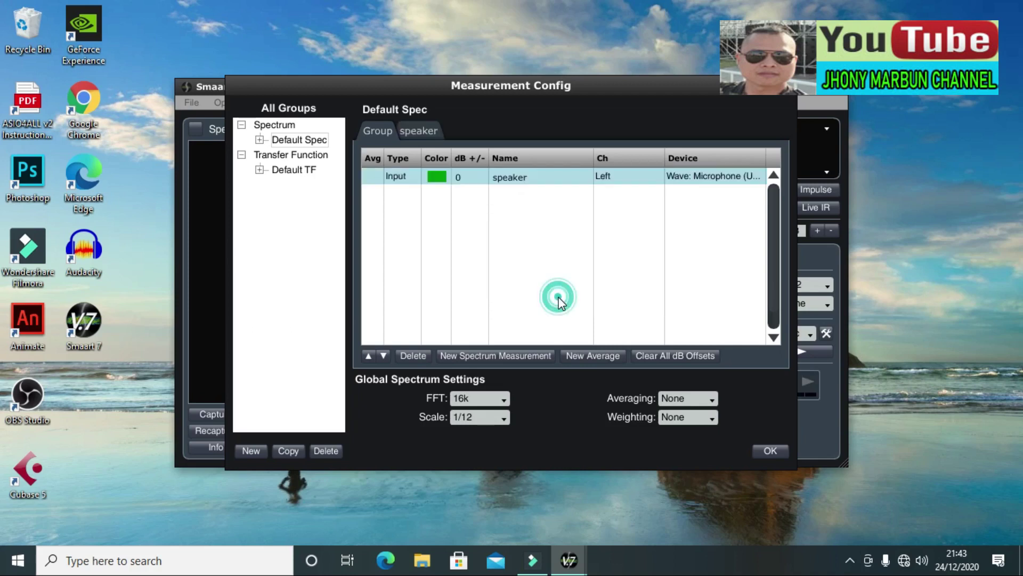
Add a second spectrum measurement named audio mixer to Default Spec, using the USB AUDIO 24BIT microphone's Right channel.
left_click(260, 141)
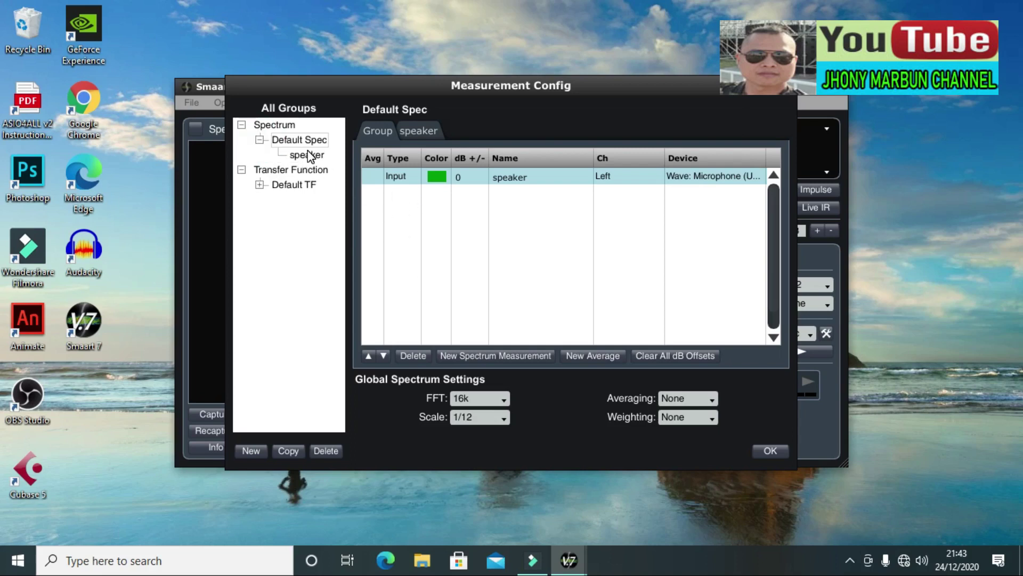
left_click(491, 355)
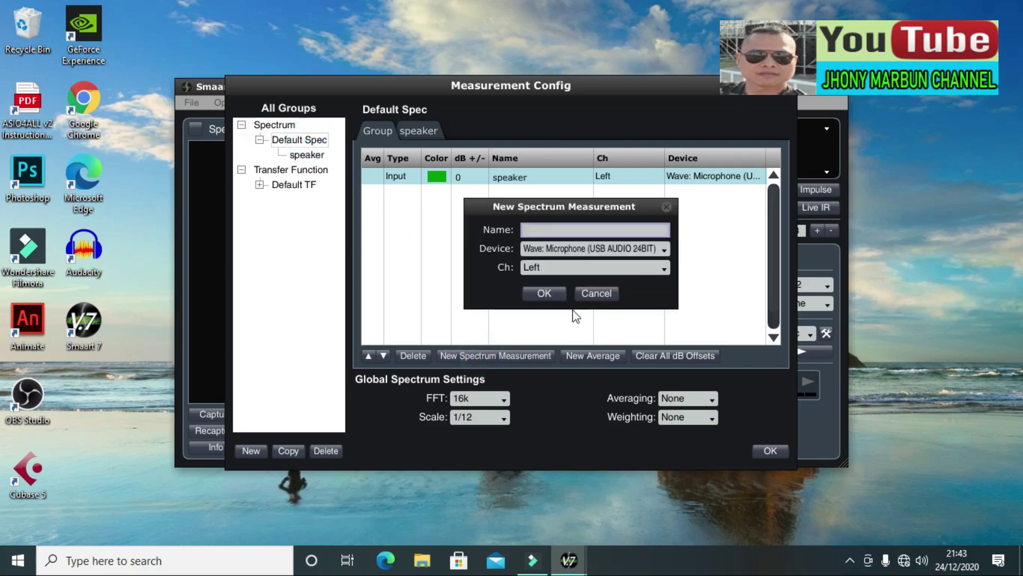
left_click(577, 232)
type("audio mixer")
left_click(601, 270)
left_click(559, 292)
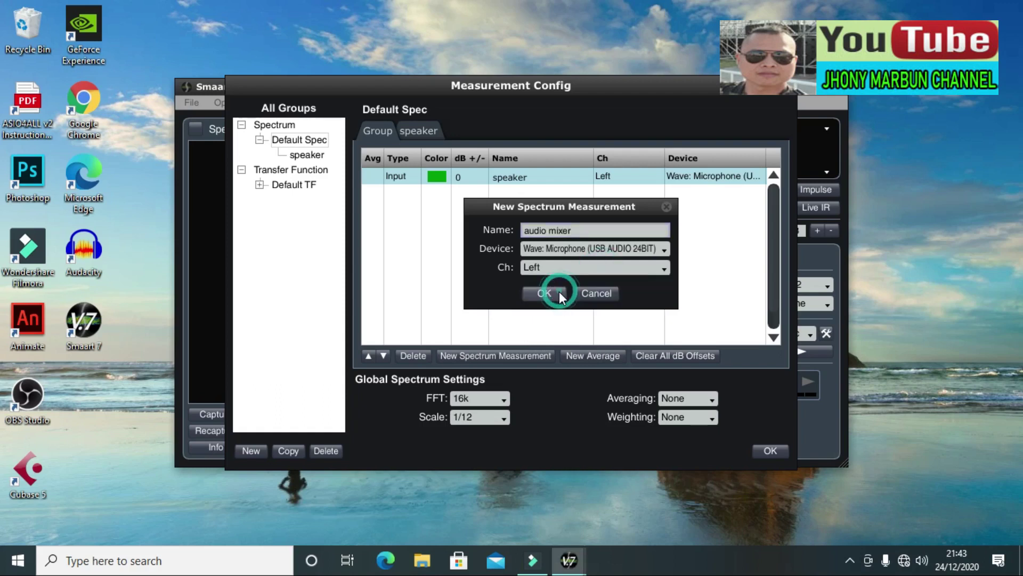
left_click(567, 267)
left_click(539, 297)
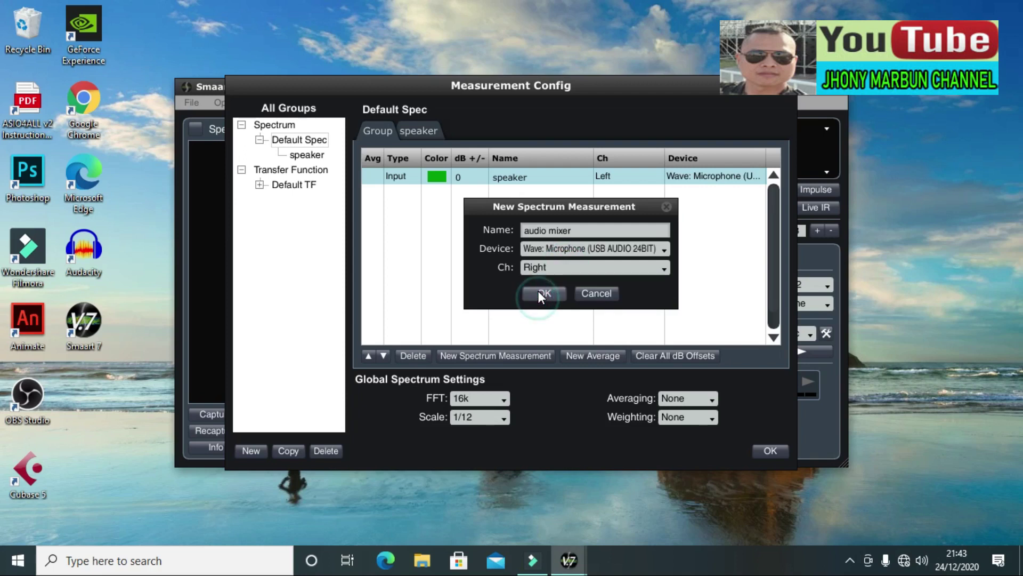
left_click(539, 293)
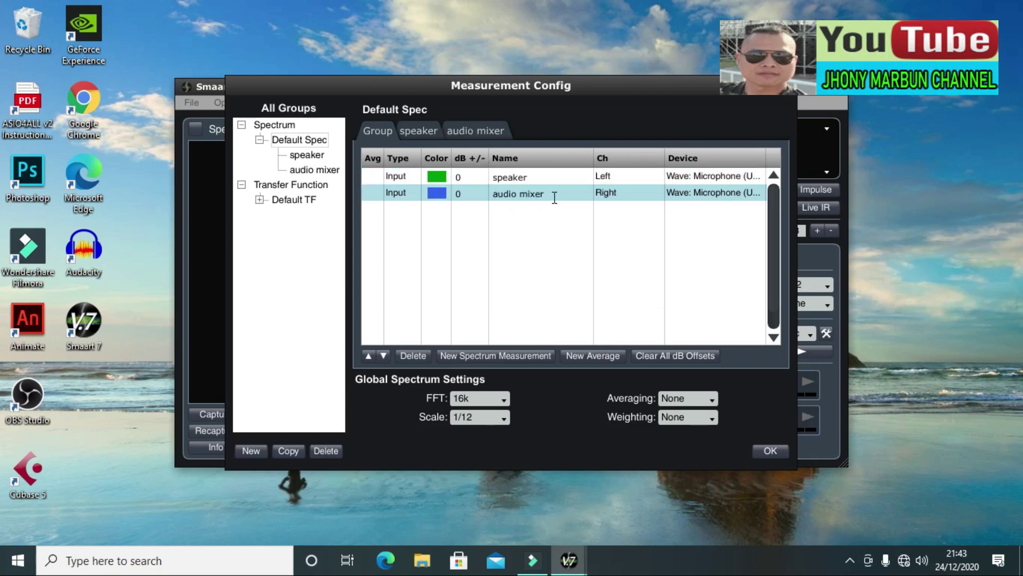
Add a Default TF measurement named TF with measurement channel Left and reference channel Right, and accept the Measurement Config.
left_click(300, 202)
left_click(473, 355)
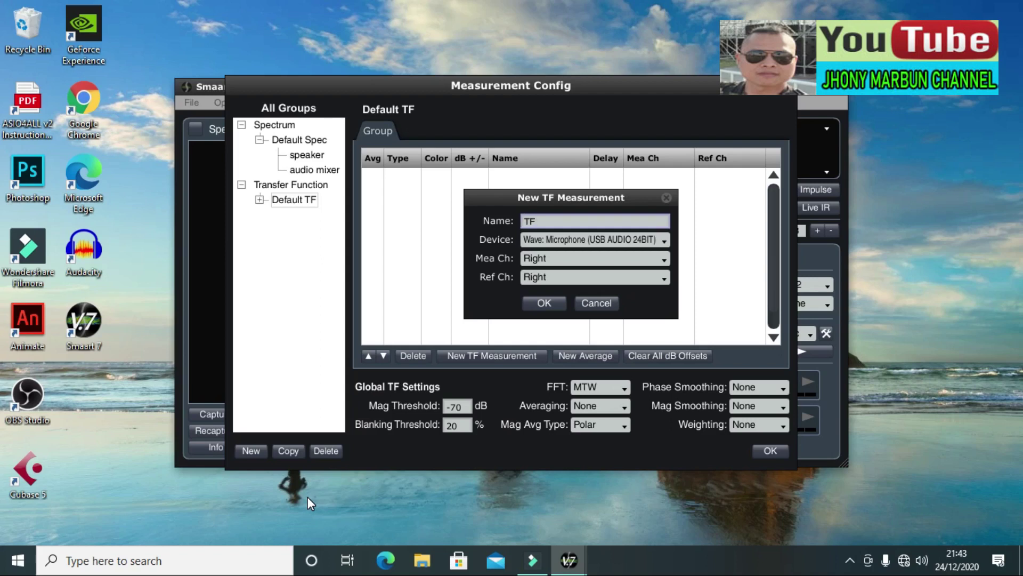
left_click(599, 261)
left_click(571, 276)
left_click(537, 304)
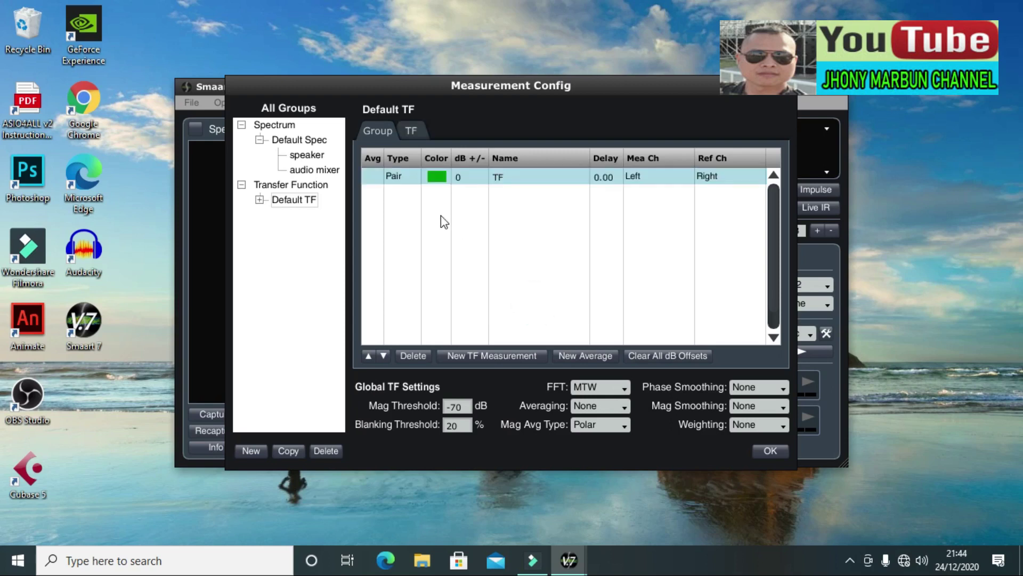
left_click(770, 451)
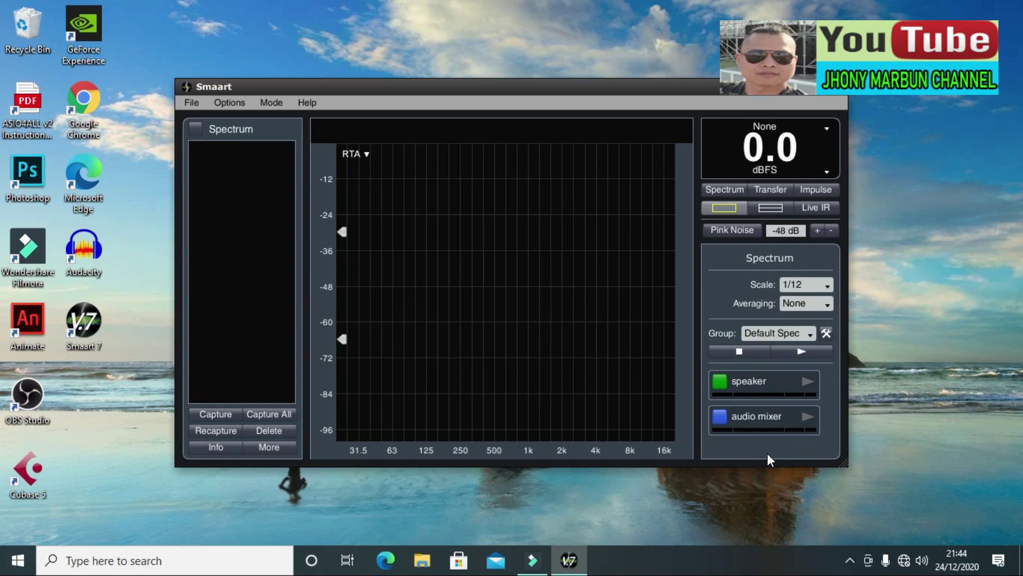
Maximize the Smaart window and start the speaker and audio mixer spectrum measurements.
left_click(818, 92)
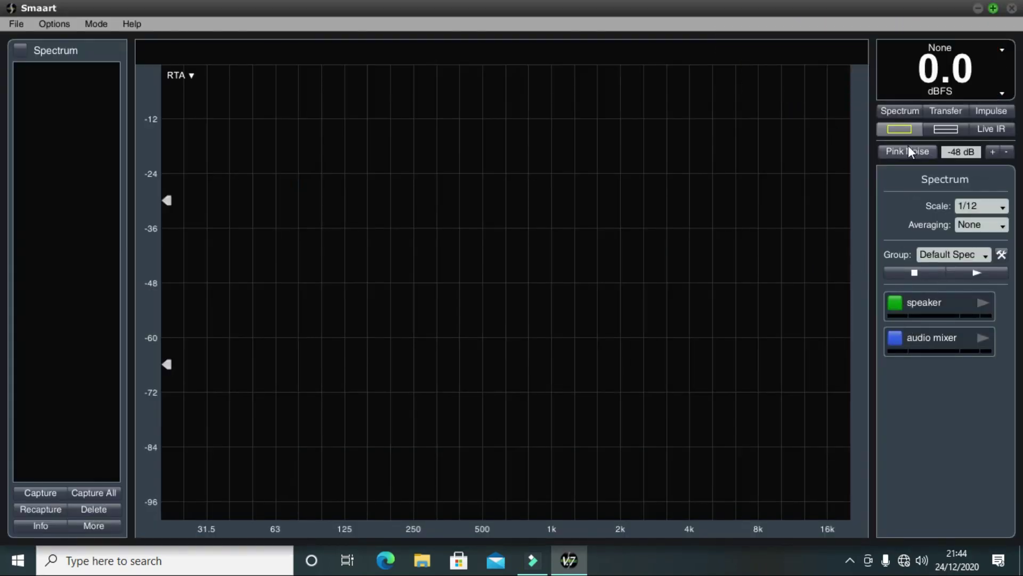
left_click(954, 269)
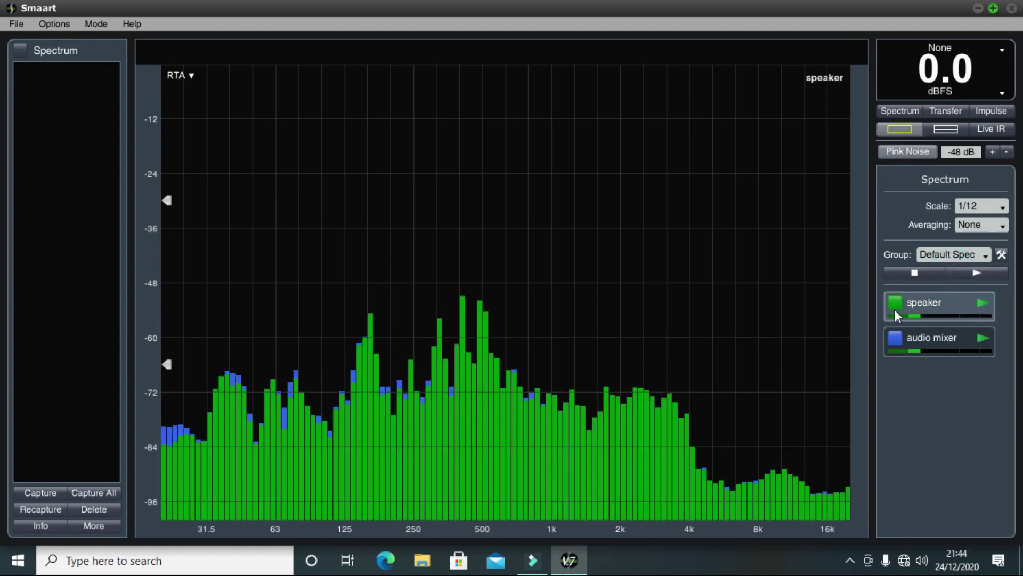